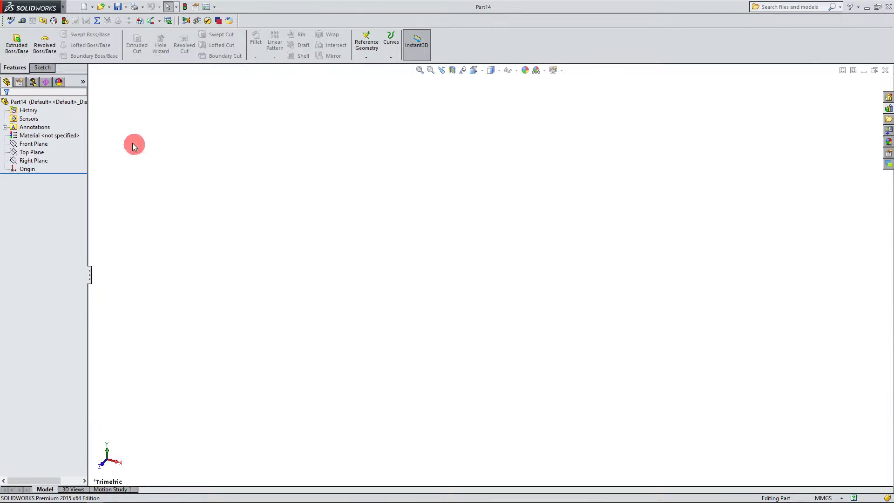
- Add the Sheet Metal toolset to the CommandManager and display its commands
right_click(48, 71)
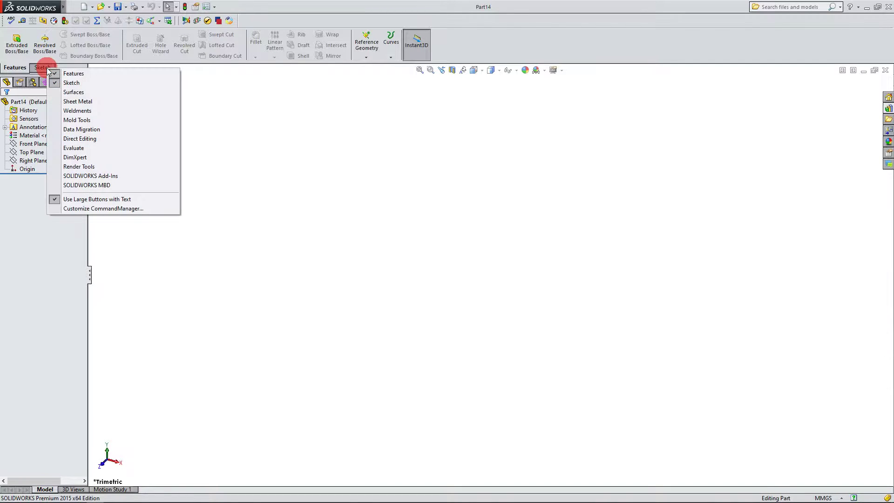
left_click(84, 102)
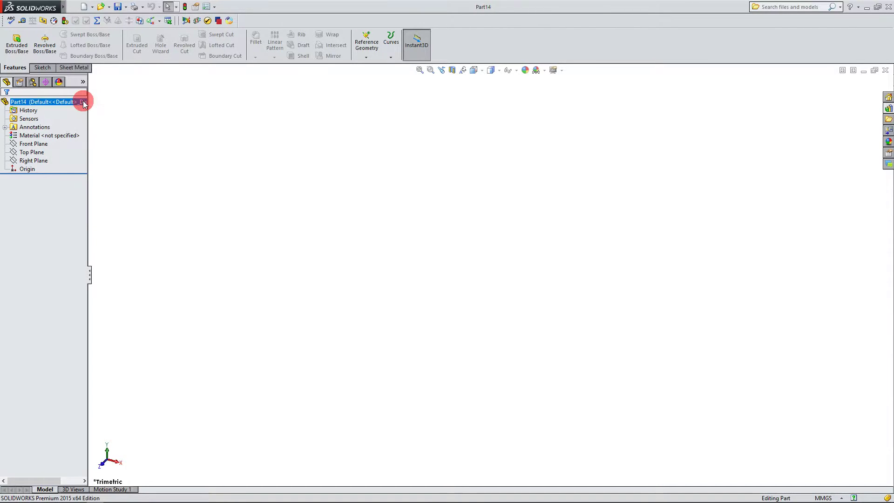
left_click(72, 70)
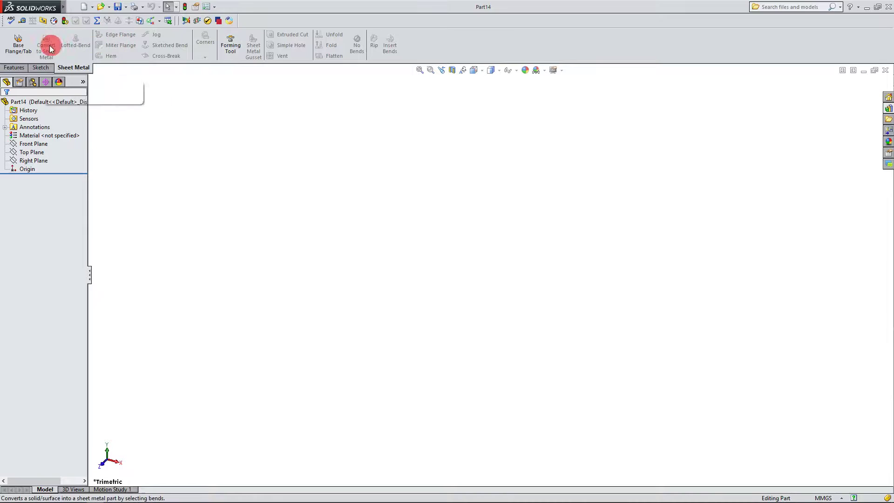
- On the Top Plane, sketch a center rectangle from the origin, about 123 mm tall
left_click(37, 68)
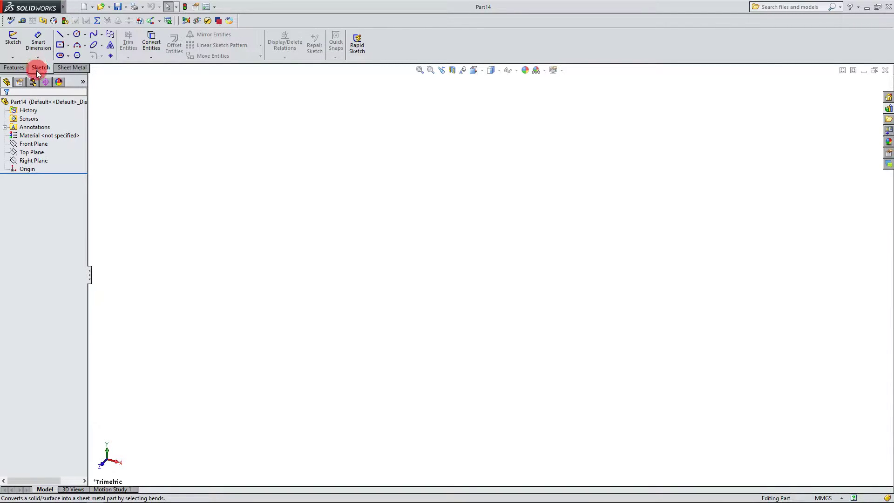
left_click(38, 153)
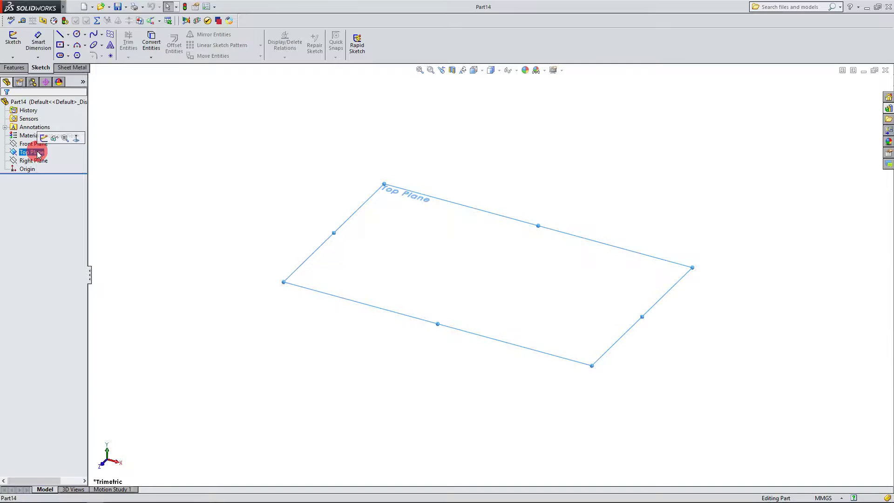
left_click(17, 47)
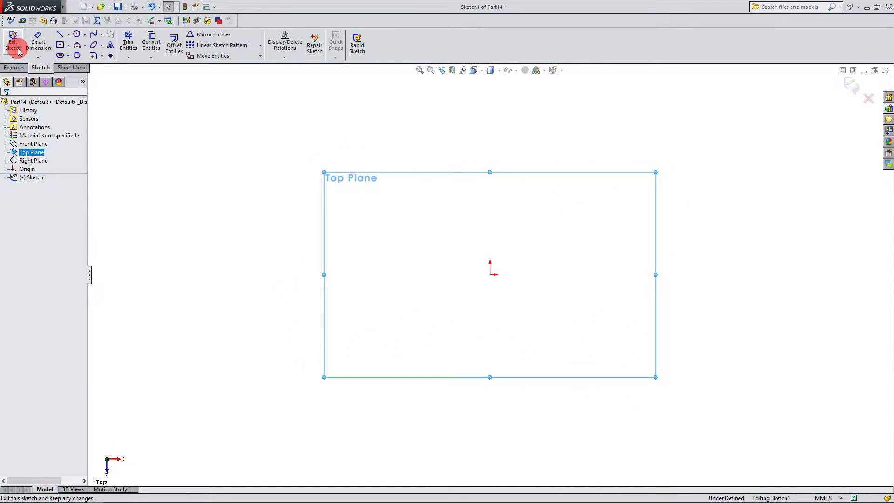
left_click(61, 47)
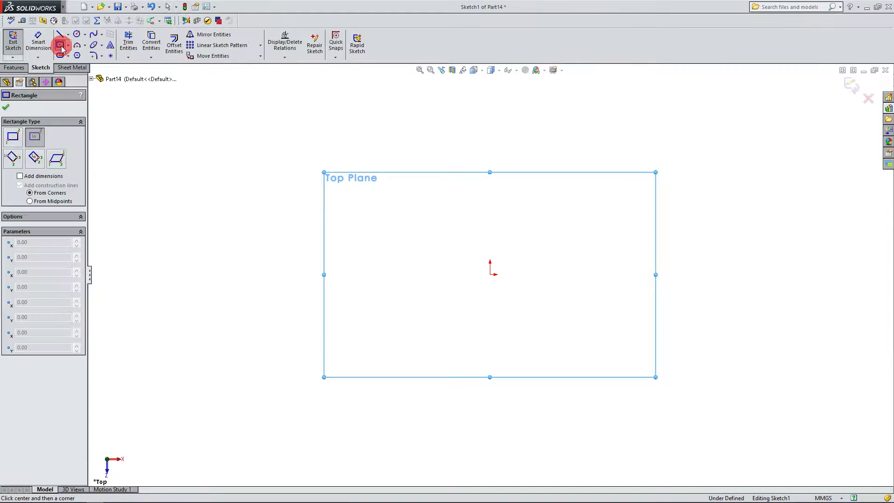
left_click_drag(490, 275, 624, 392)
- Dimension the rectangle's left vertical side to 100 mm
left_click(38, 40)
left_click(359, 221)
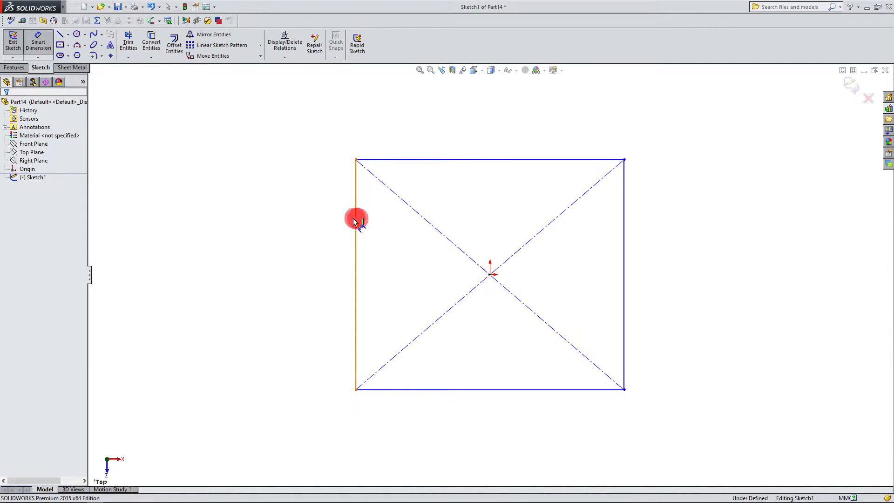
left_click(327, 221)
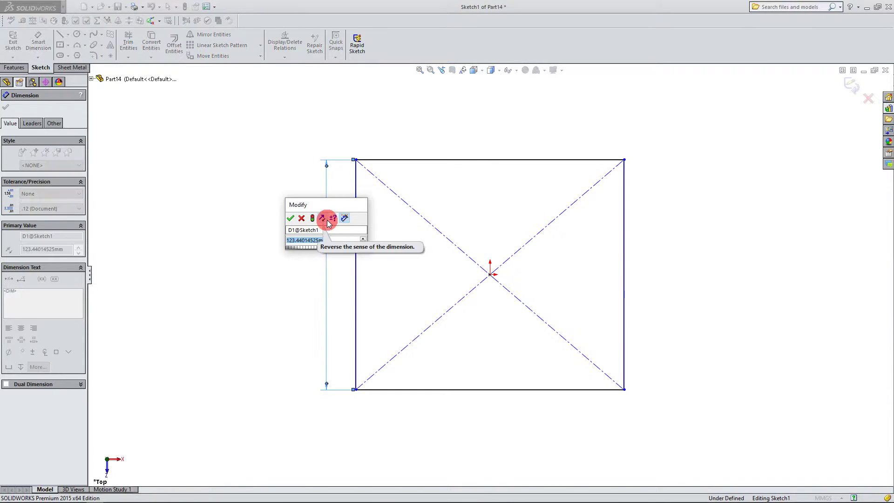
type("100")
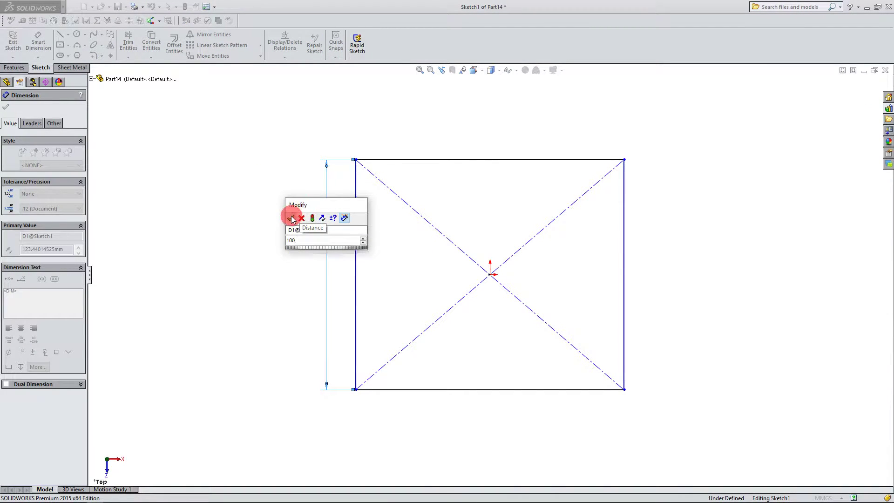
left_click(291, 217)
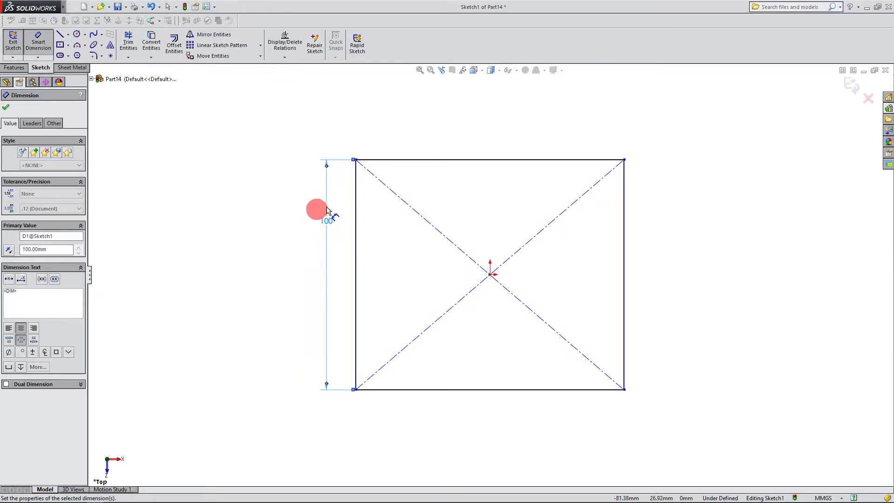
left_click(5, 107)
- Apply an Equal relation between the rectangle's left and top sides, and exit the sketch
left_click(356, 186)
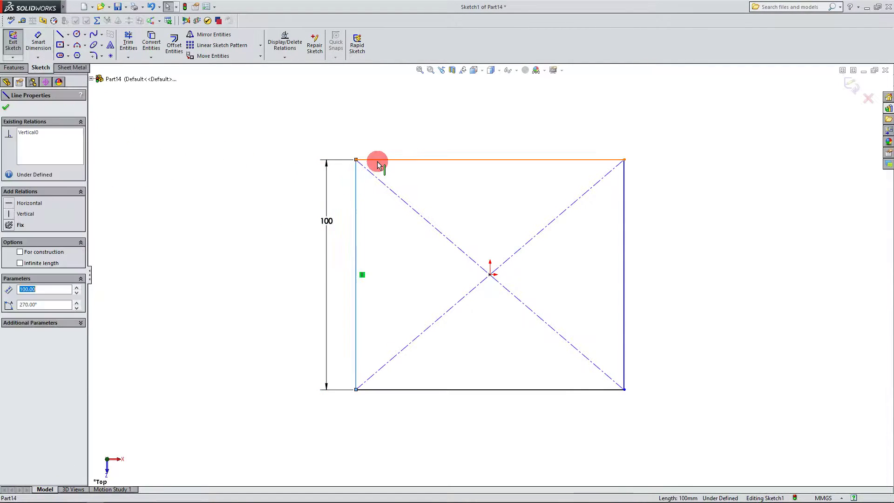
left_click(379, 159, "ctrl")
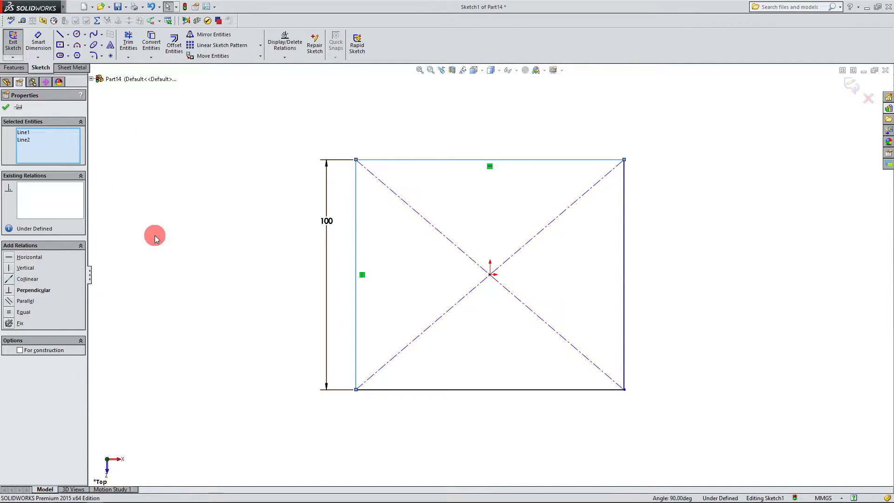
left_click(13, 314)
left_click(4, 102)
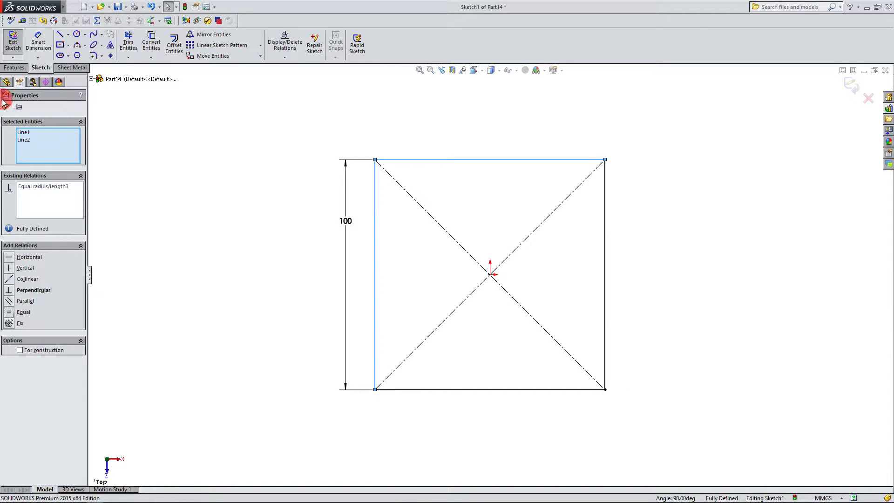
left_click(6, 107)
left_click(10, 40)
- Start a Base Flange from the square sketch and set its sheet thickness to 1.5 mm
left_click(72, 67)
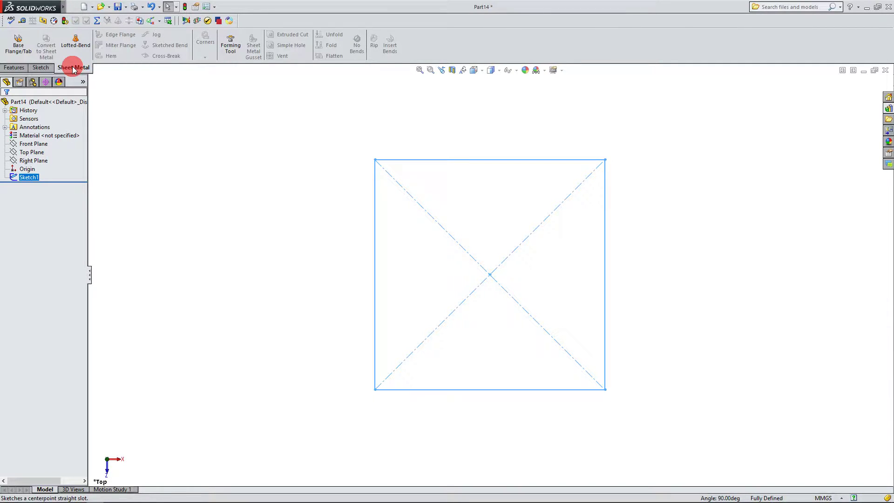
left_click(17, 49)
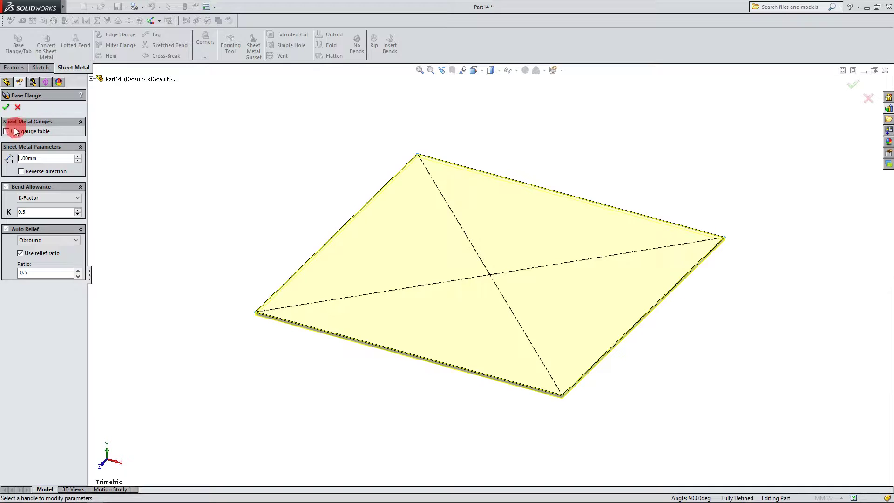
left_click(35, 158)
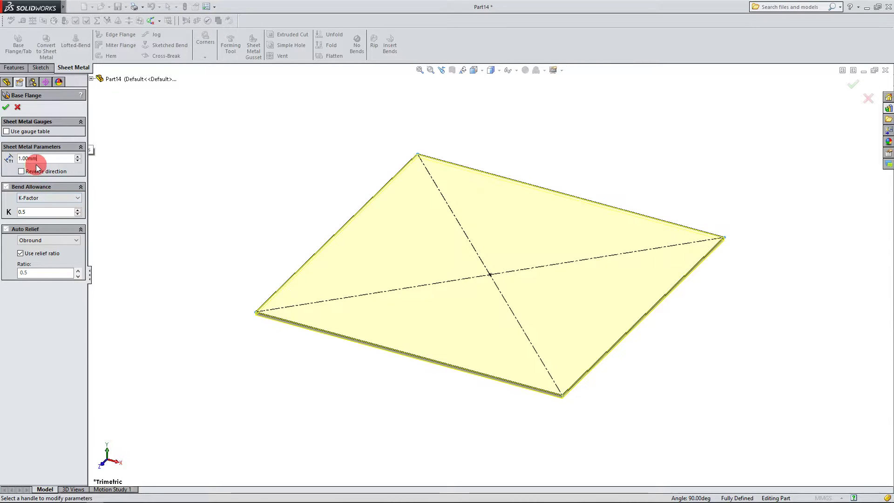
left_click_drag(46, 157, 20, 158)
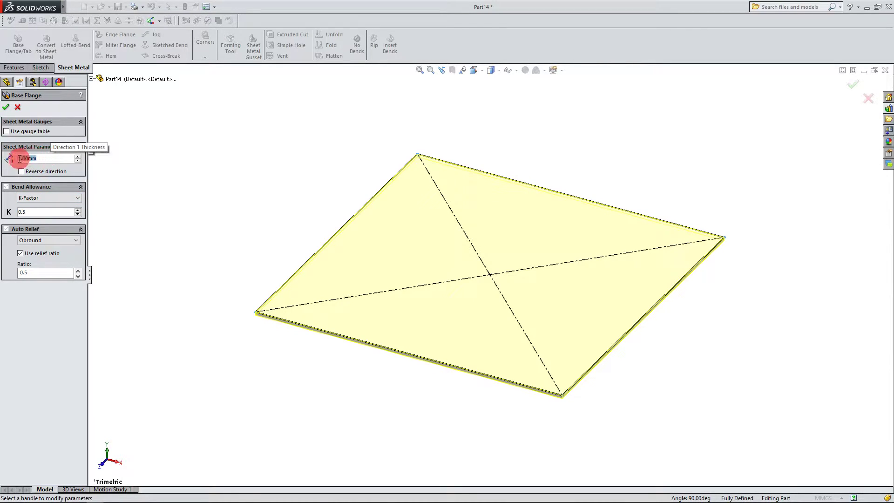
type("1.56")
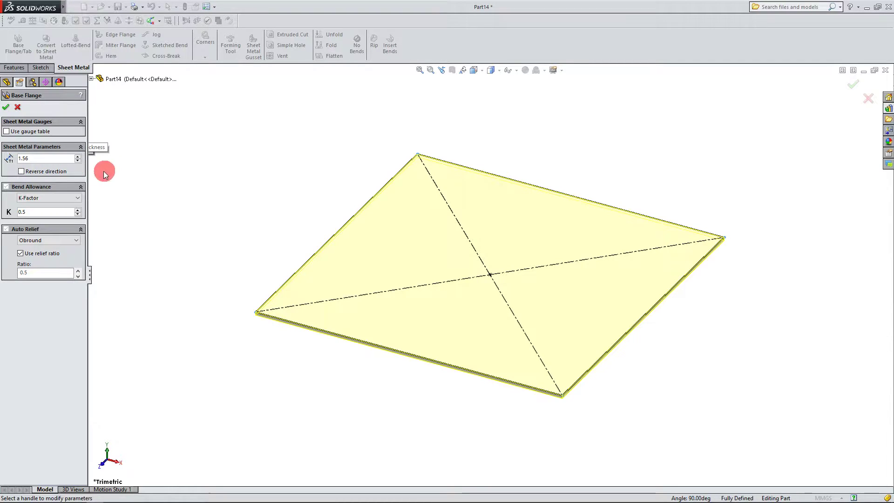
key("BackSpace")
type("mm")
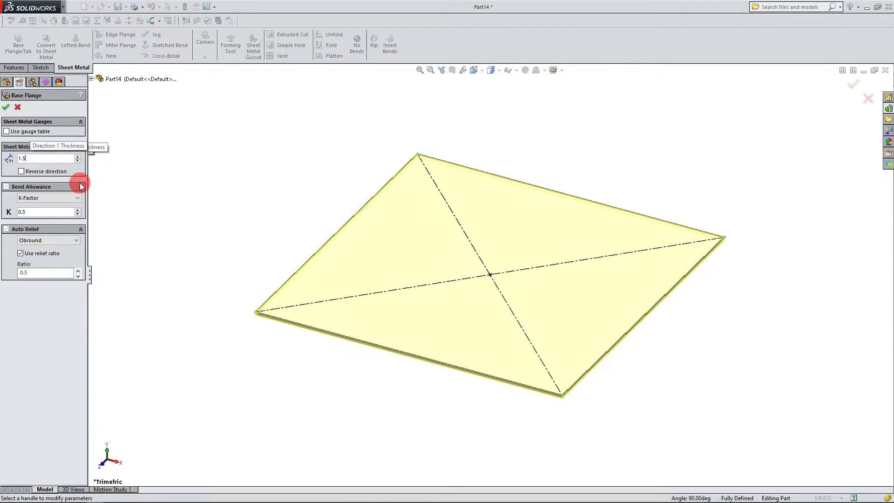
left_click(52, 312)
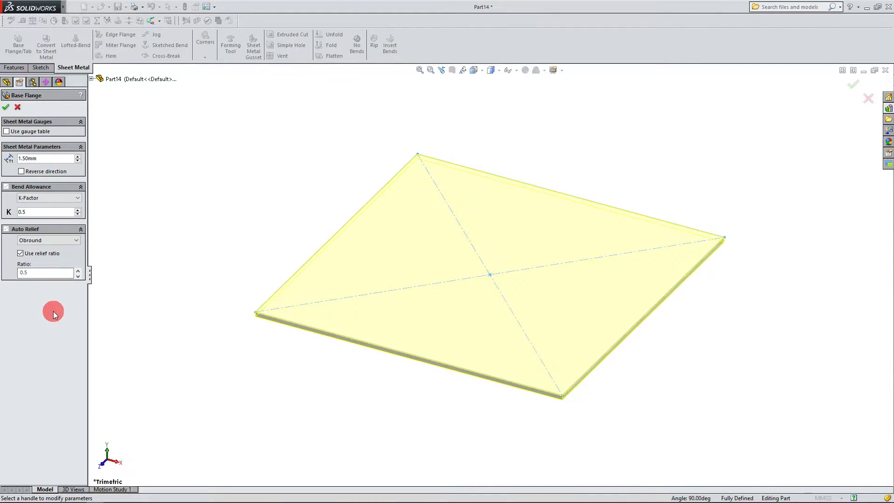
- Create the base flange with K-Factor bend allowance of 0.5 and Obround auto relief at a 0.5 ratio
left_click(76, 198)
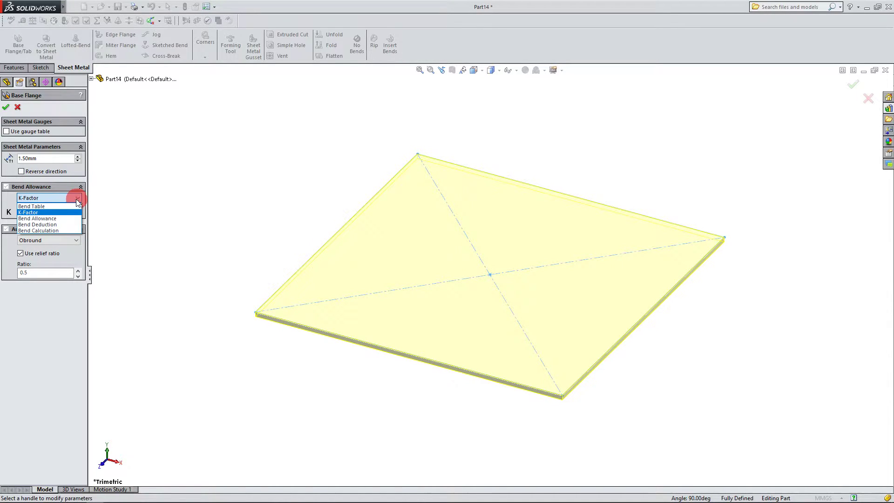
left_click(78, 199)
left_click(23, 215)
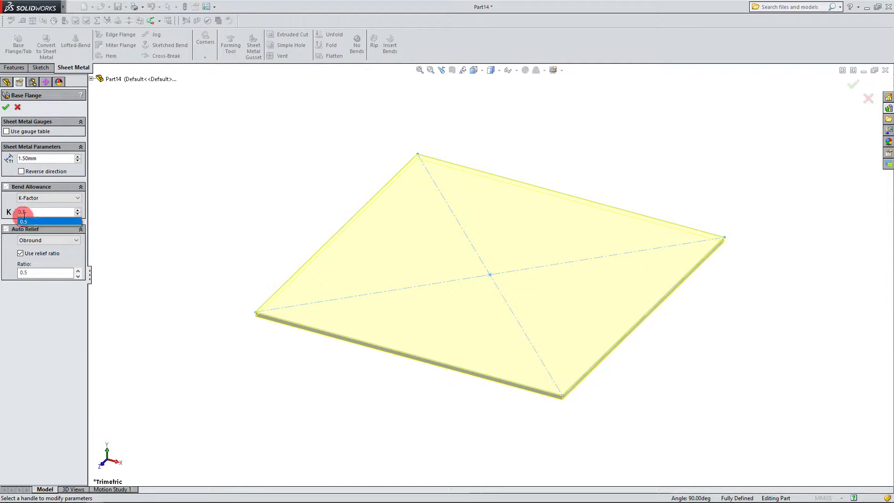
left_click(37, 330)
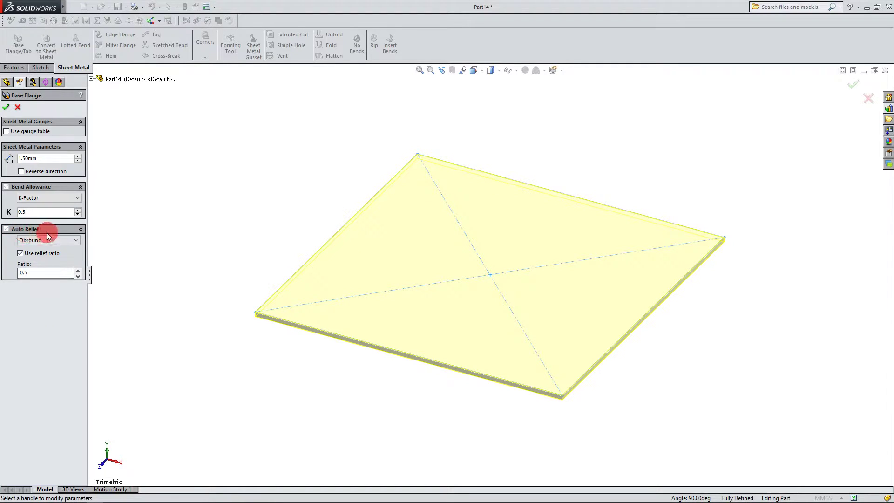
left_click(77, 241)
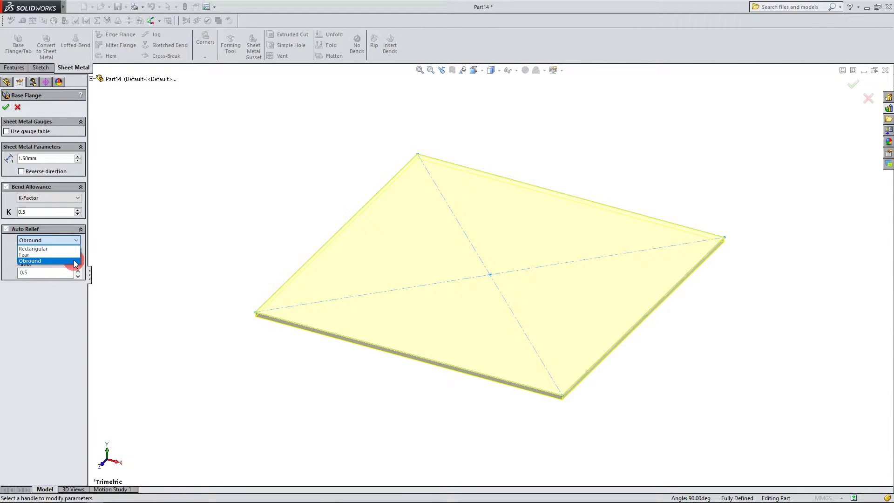
left_click(75, 261)
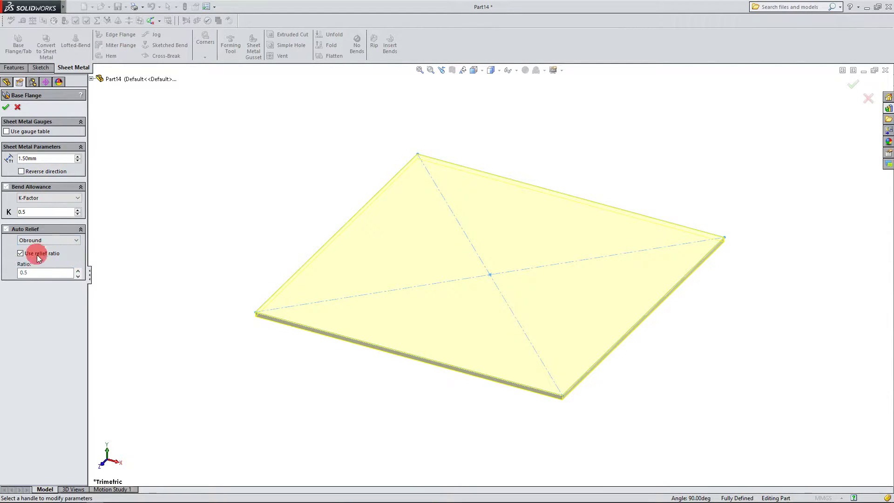
left_click(26, 272)
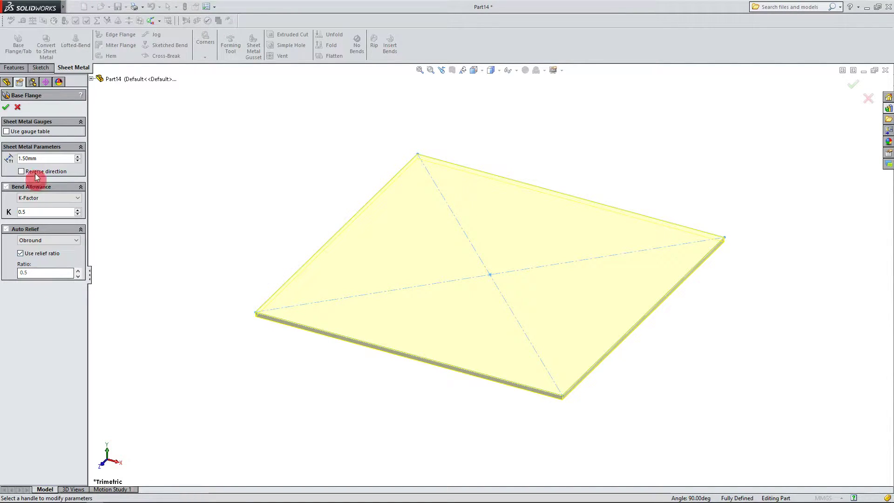
left_click(6, 109)
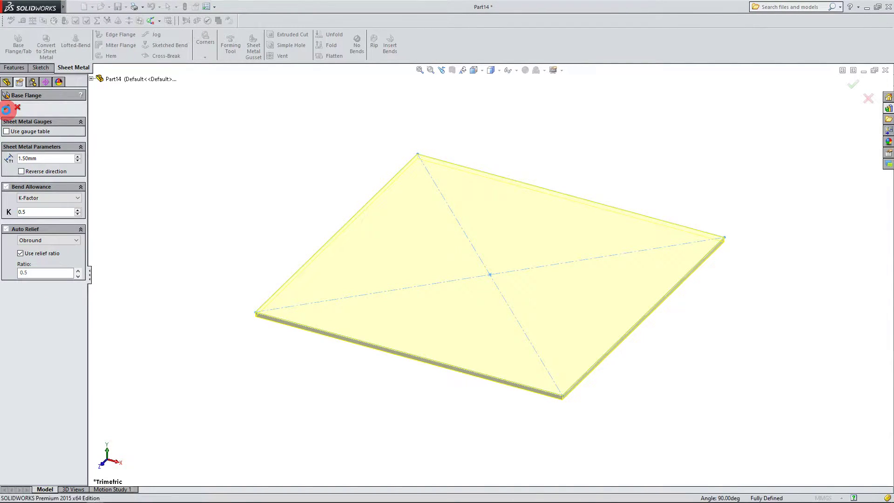
- Open the Sheet-Metal1 feature's definition, examine its bend parameters, bend allowance and auto relief settings, and close it
left_click(153, 167)
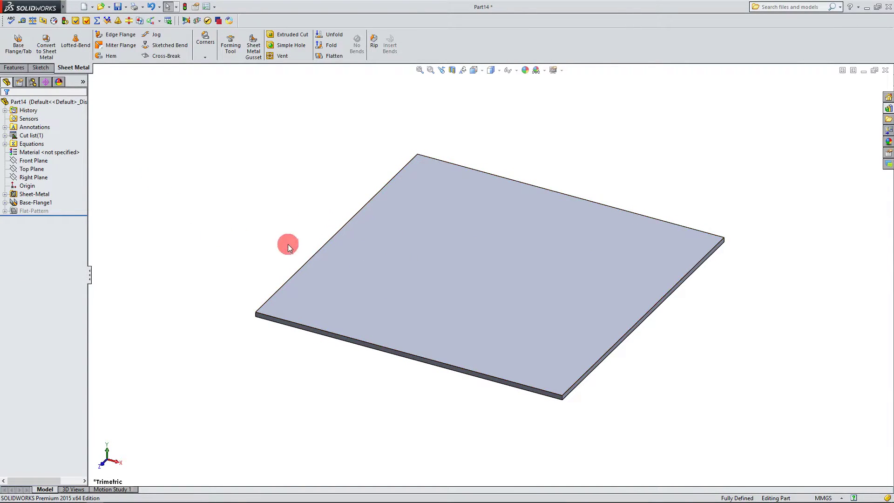
left_click(5, 203)
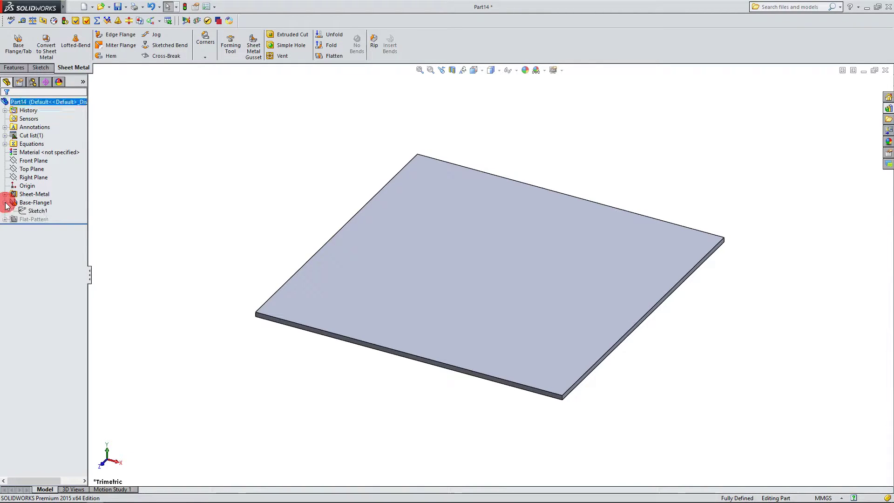
left_click(14, 195)
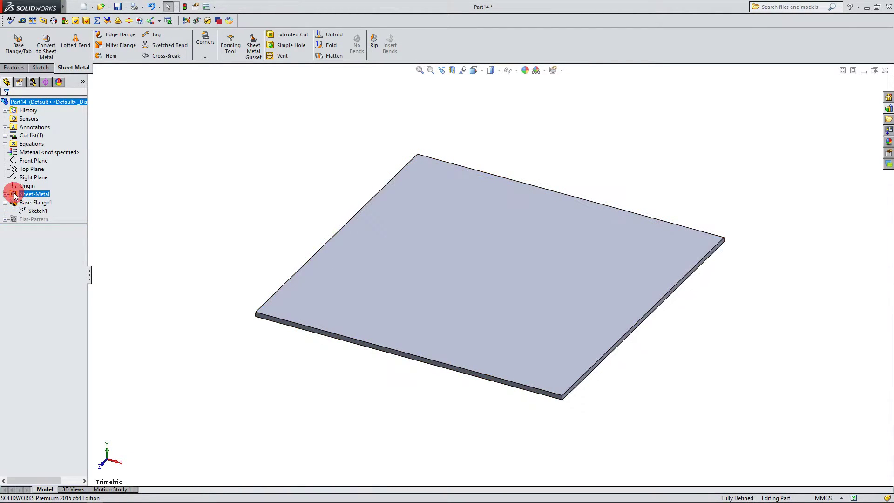
left_click(9, 198)
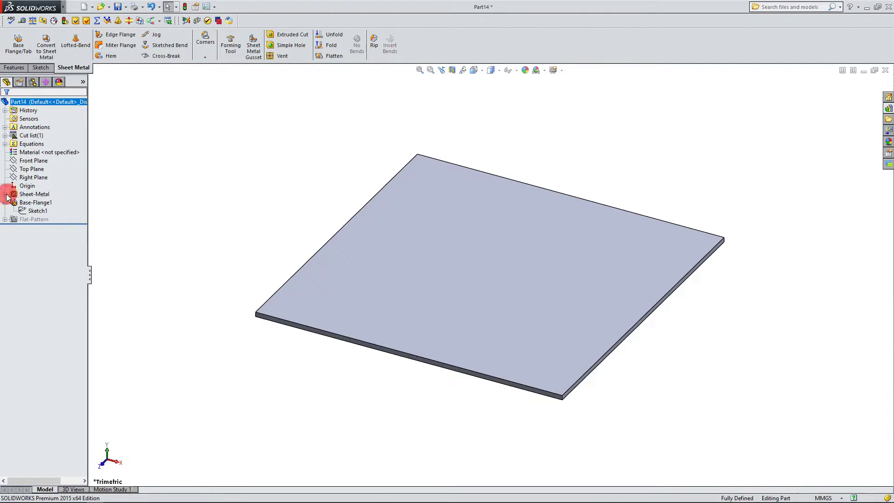
left_click(23, 203)
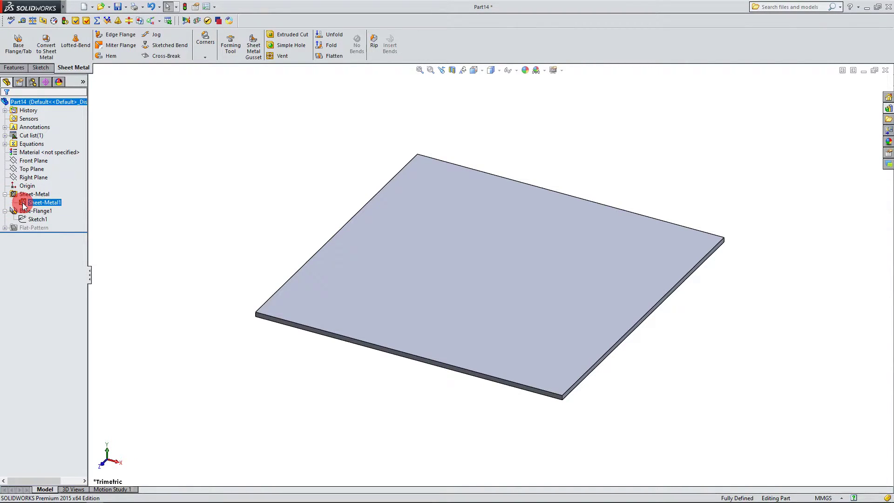
left_click(39, 205)
right_click(40, 204)
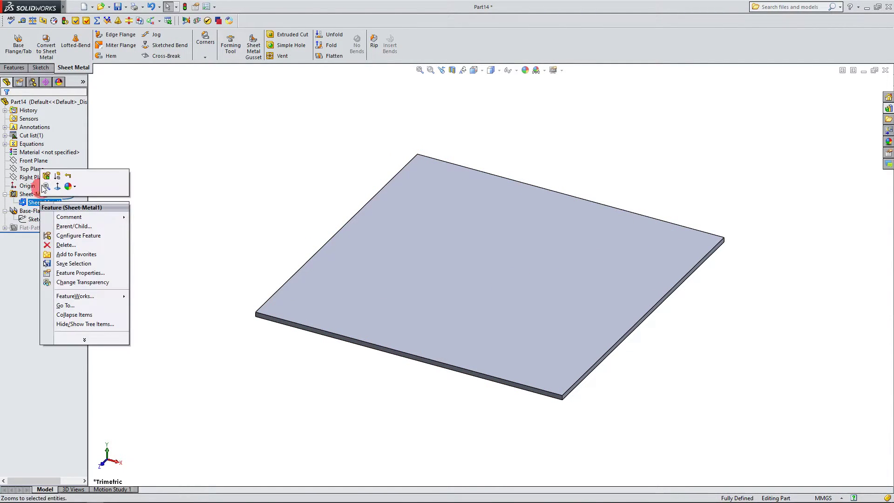
left_click(47, 177)
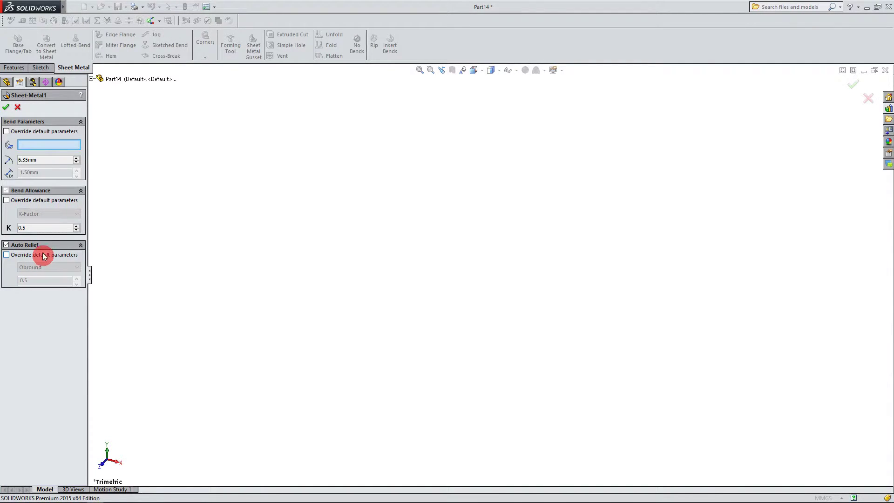
left_click(7, 109)
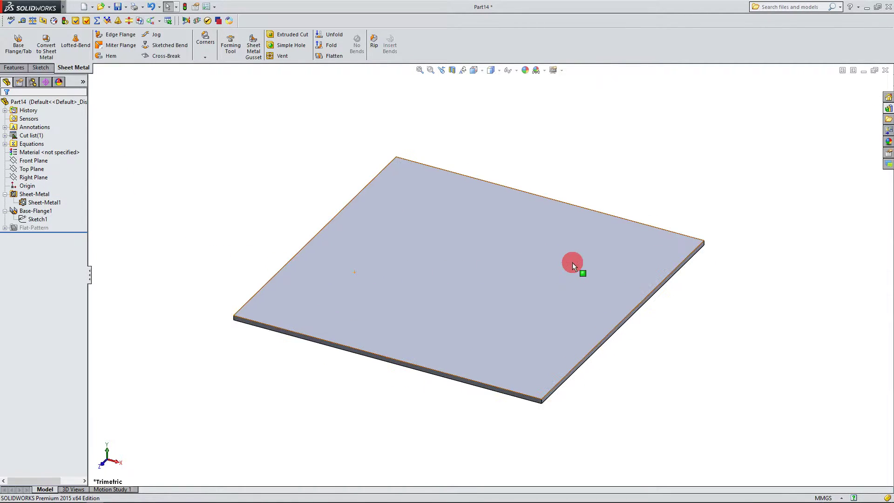
- Override the default bend parameters of Sheet-Metal1 and set the sheet thickness to 8 mm
left_click(39, 203)
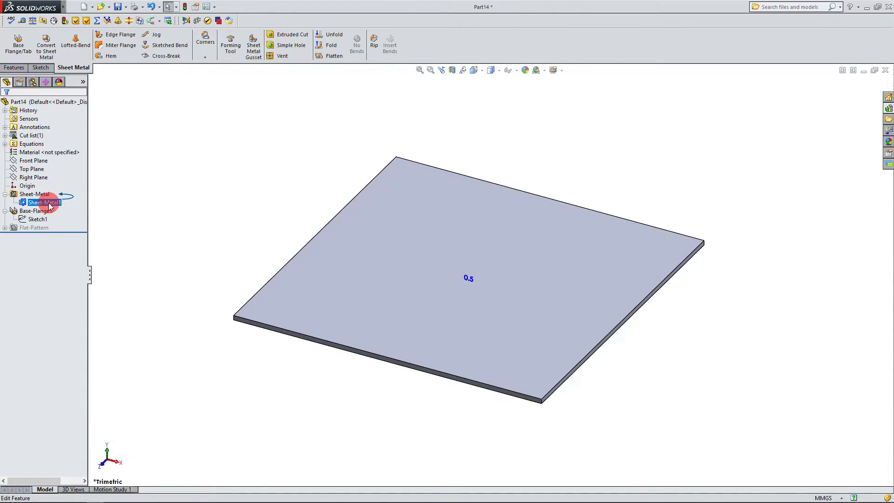
left_click(49, 203)
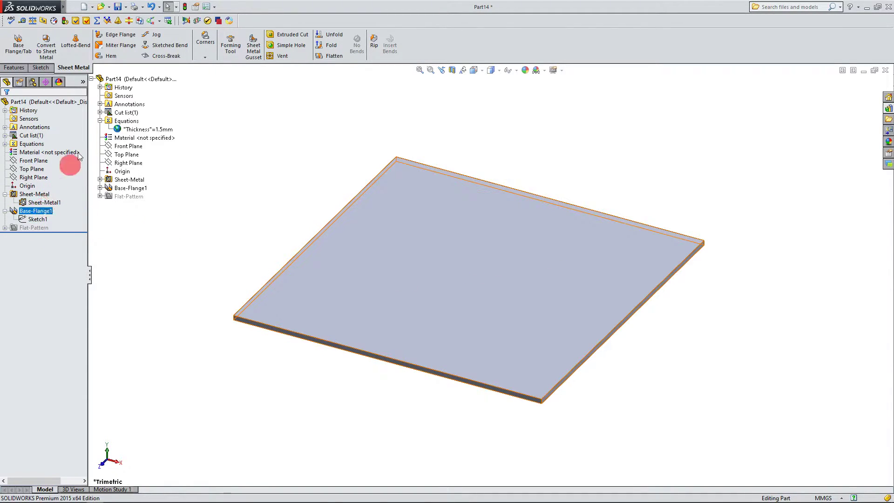
left_click(51, 205)
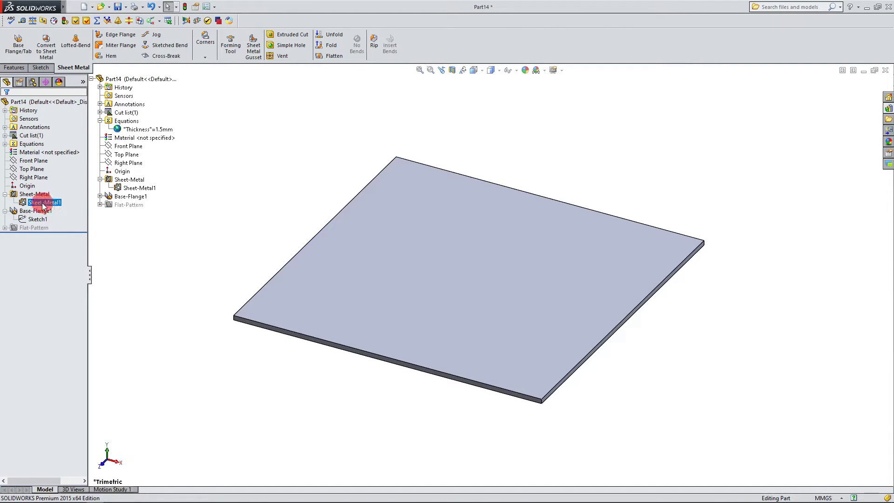
key("Escape")
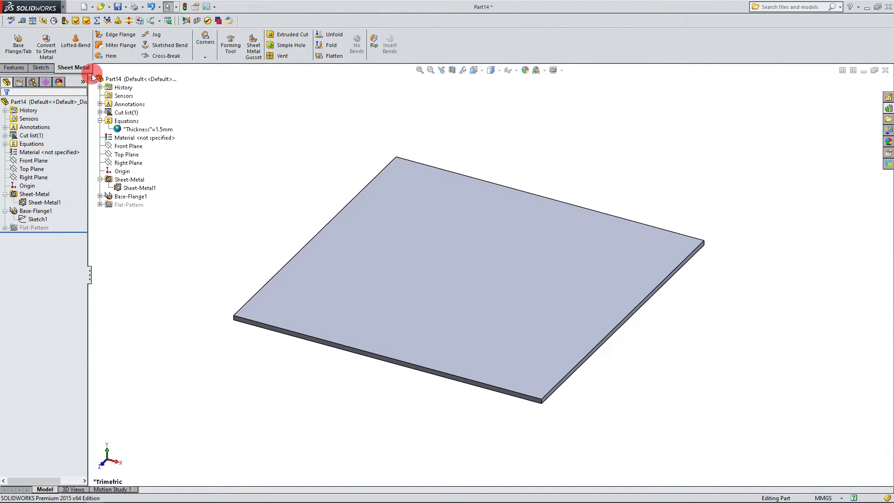
left_click(91, 79)
left_click(30, 204)
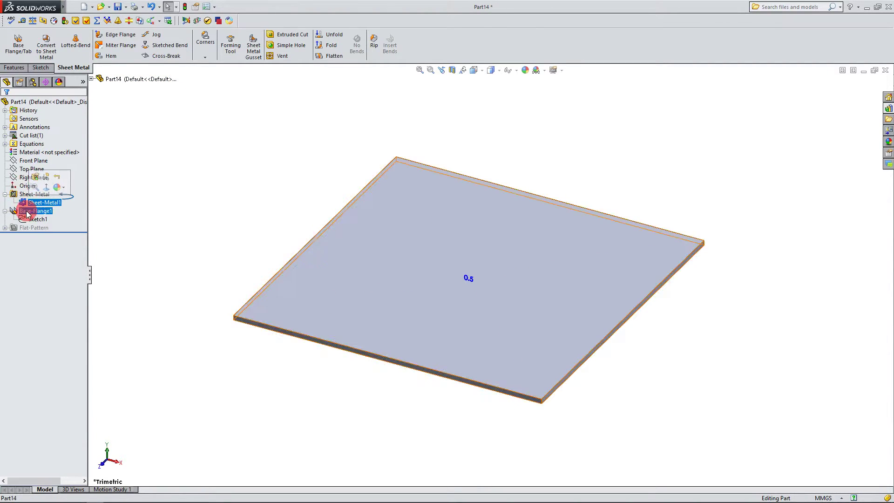
right_click(55, 203)
left_click(59, 177)
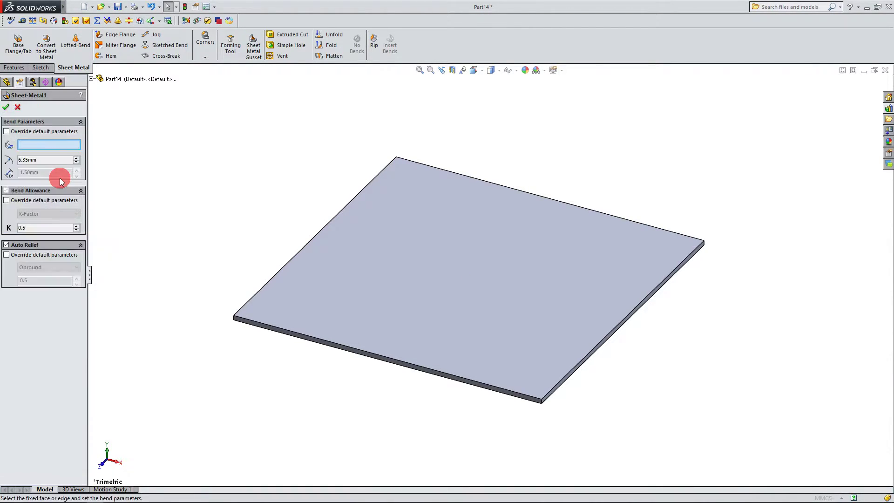
left_click(7, 131)
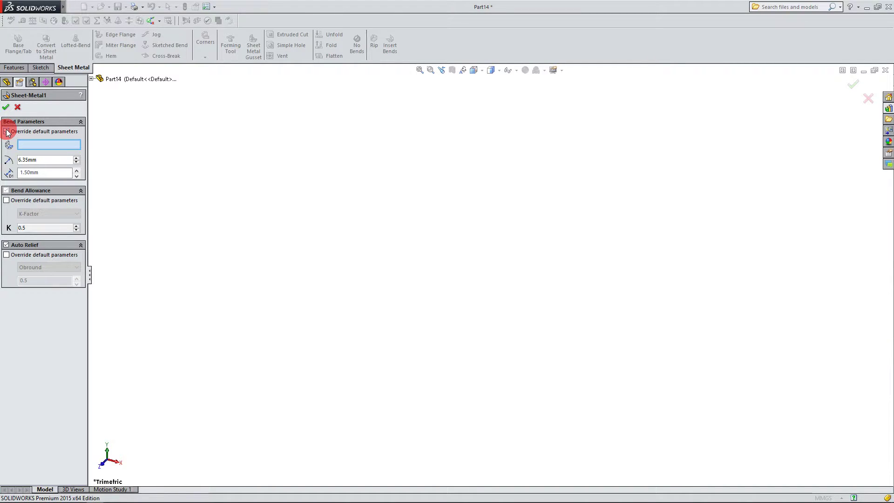
left_click_drag(40, 172, 21, 172)
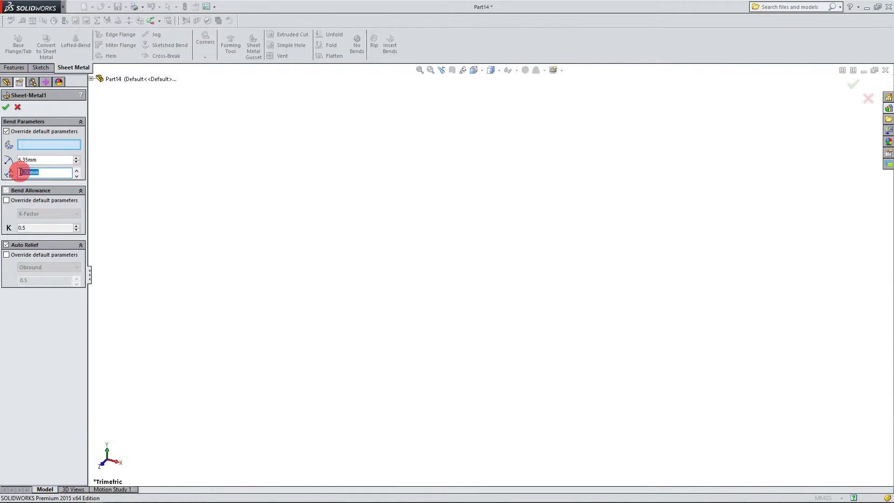
type("8")
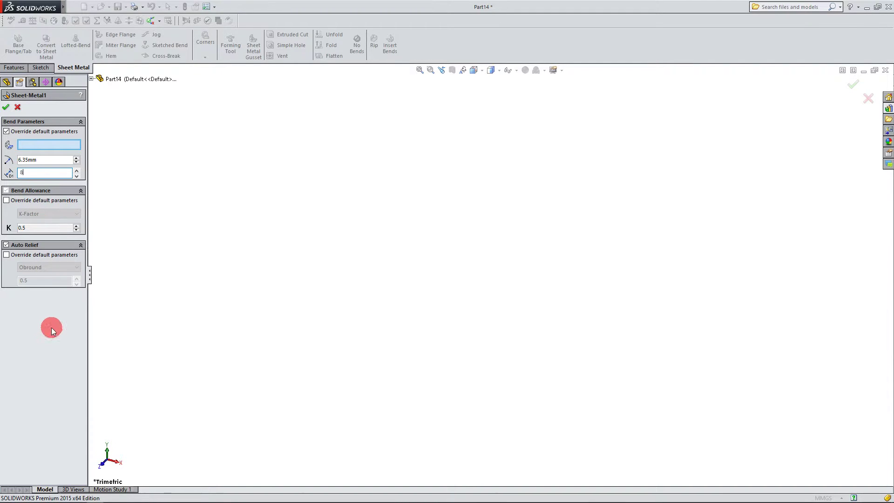
left_click(5, 107)
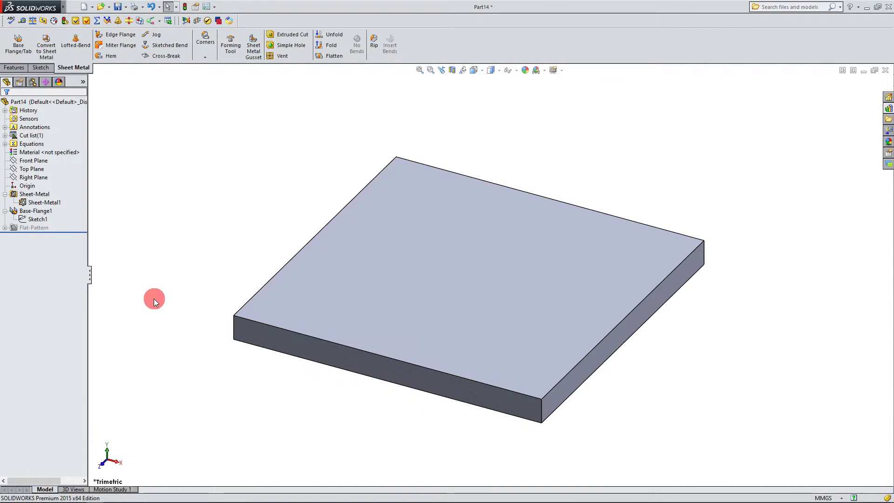
- Turn off the default parameter override in the Base-Flange1 definition and apply the change
left_click(41, 211)
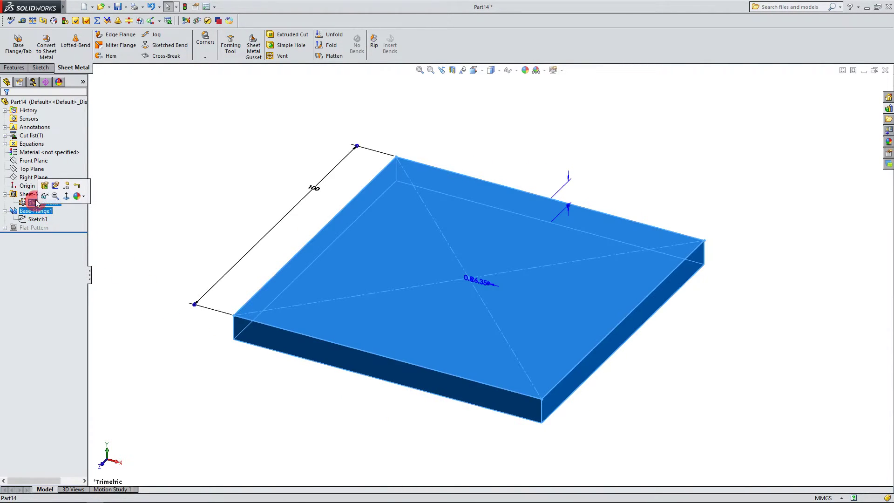
left_click(44, 186)
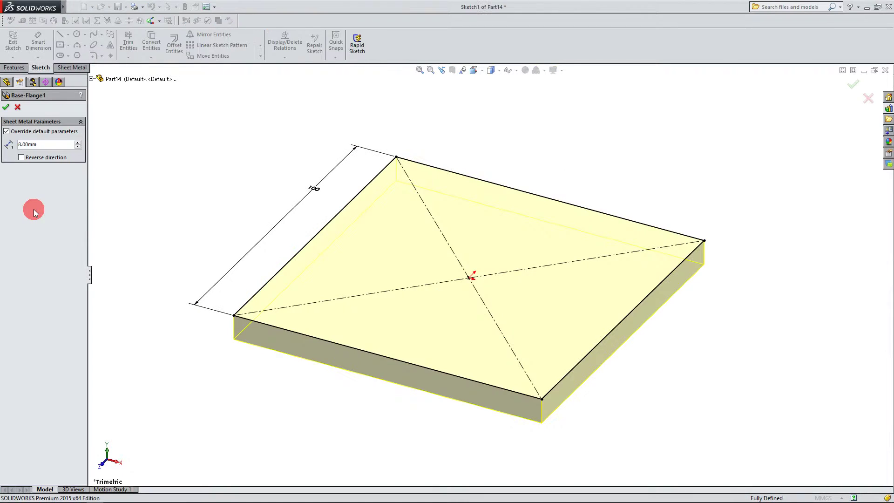
left_click(7, 132)
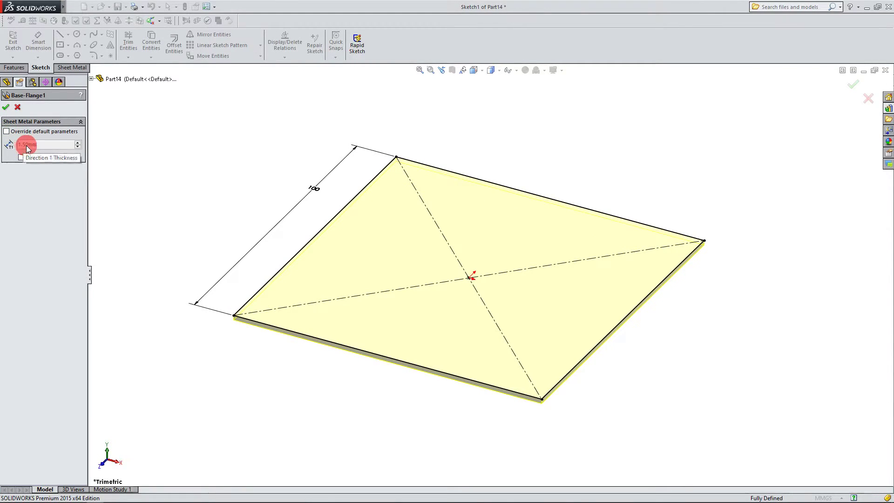
left_click(6, 108)
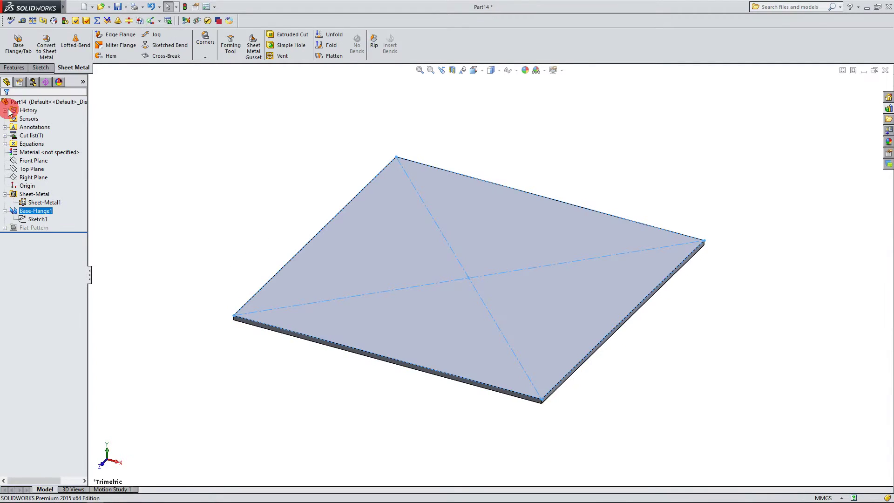
- Reopen the Sheet-Metal1 definition to check the bend radius and thickness, and close it without changes
left_click(36, 203)
left_click(41, 176)
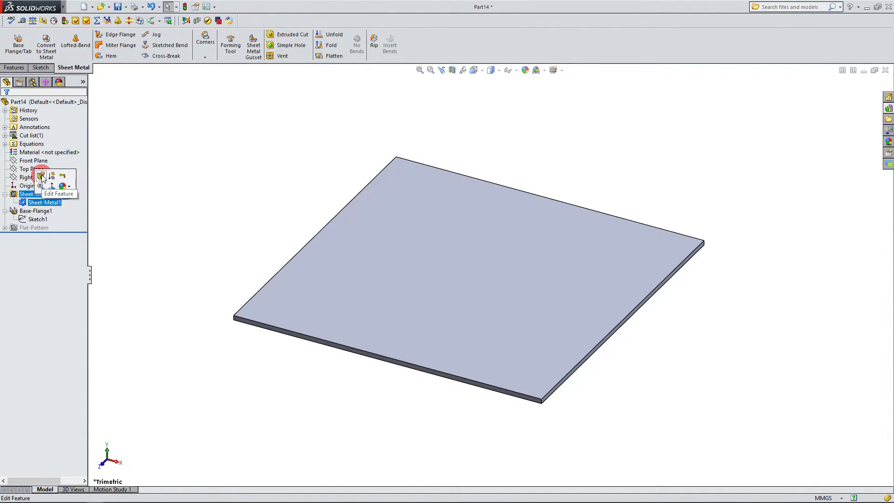
left_click(31, 192)
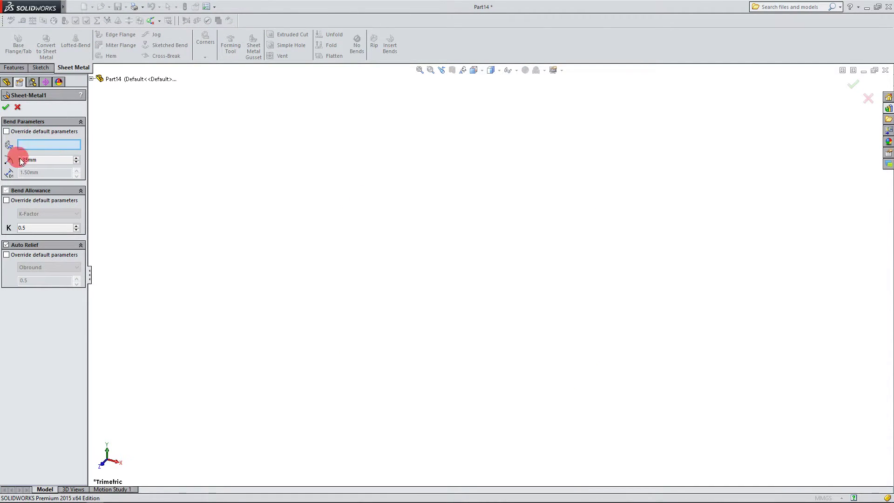
left_click(6, 107)
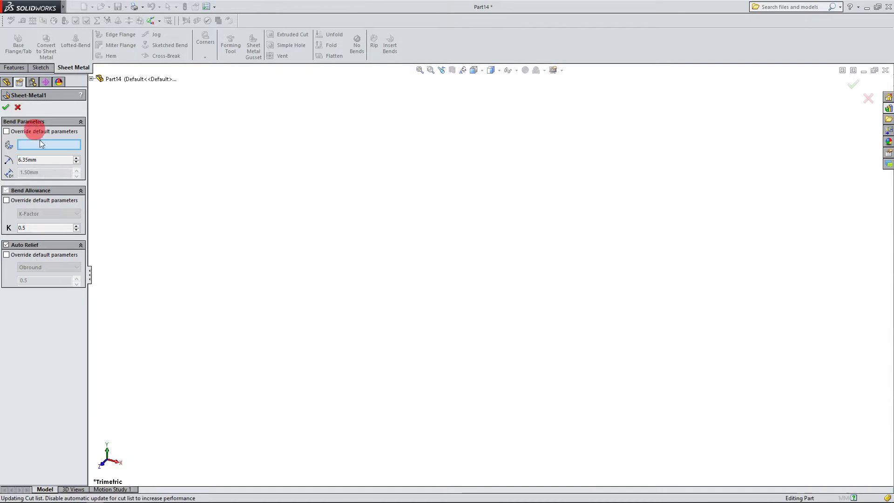
left_click(61, 196)
left_click(12, 194, "ctrl")
left_click(43, 203)
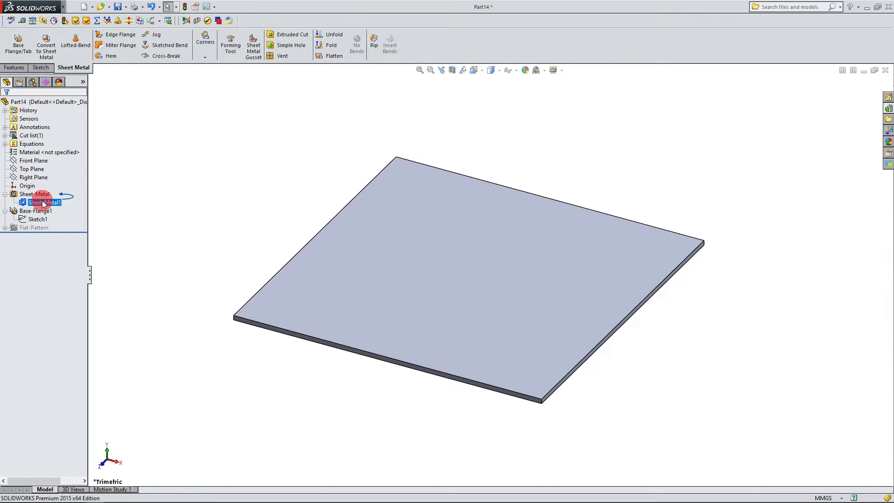
right_click(44, 203)
left_click(54, 175)
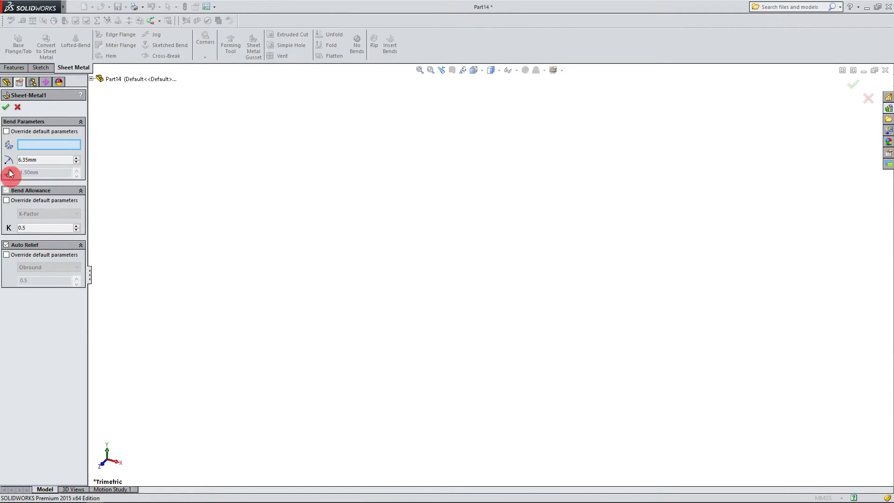
left_click(18, 109)
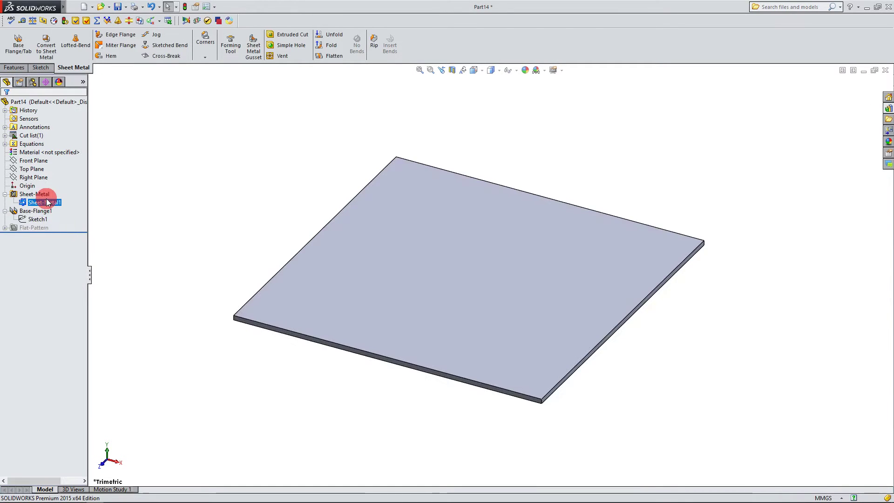
left_click(161, 255)
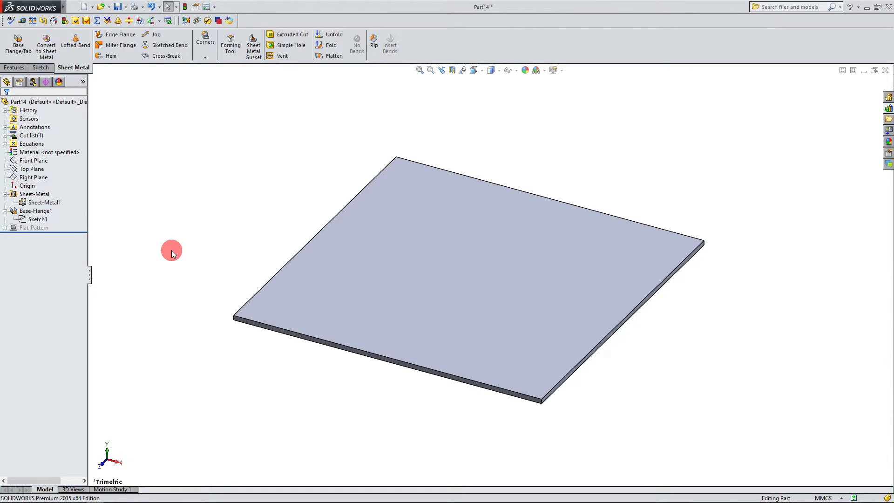
- Switch to the Top view and open the base flange's sketch for editing
key("z")
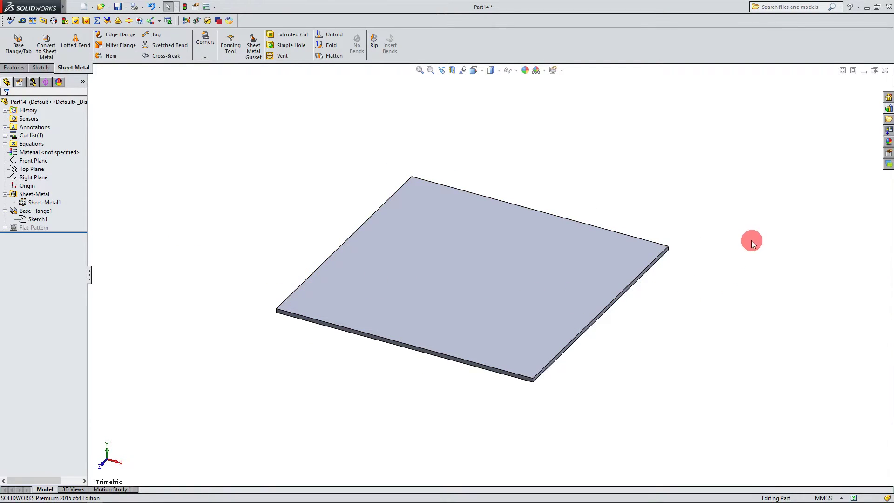
scroll(741, 241, "down", 1)
key("z")
key("z")
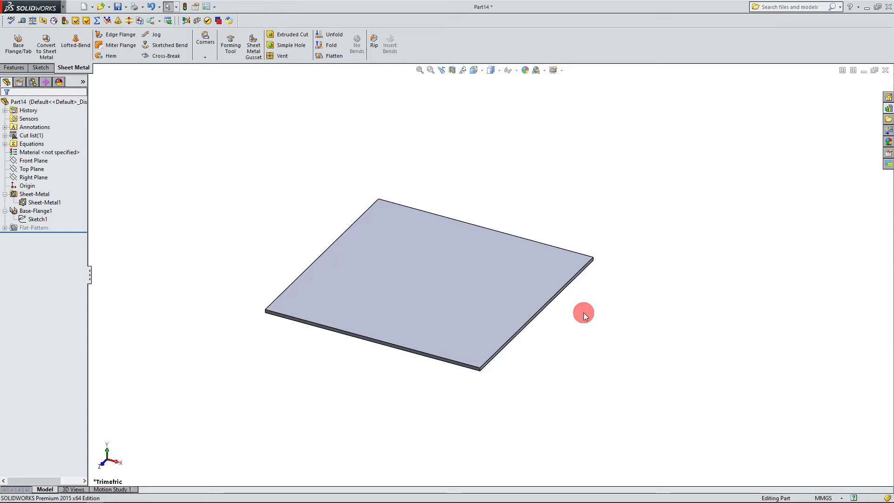
left_click(106, 454)
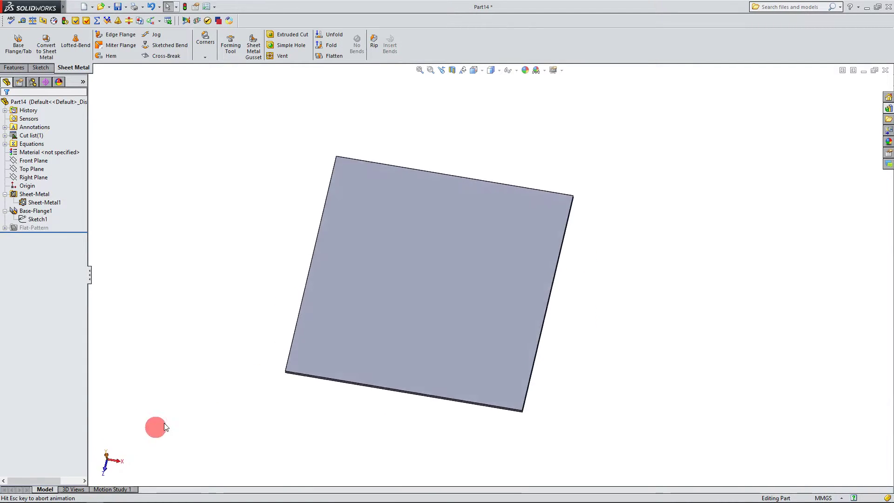
left_click(31, 219)
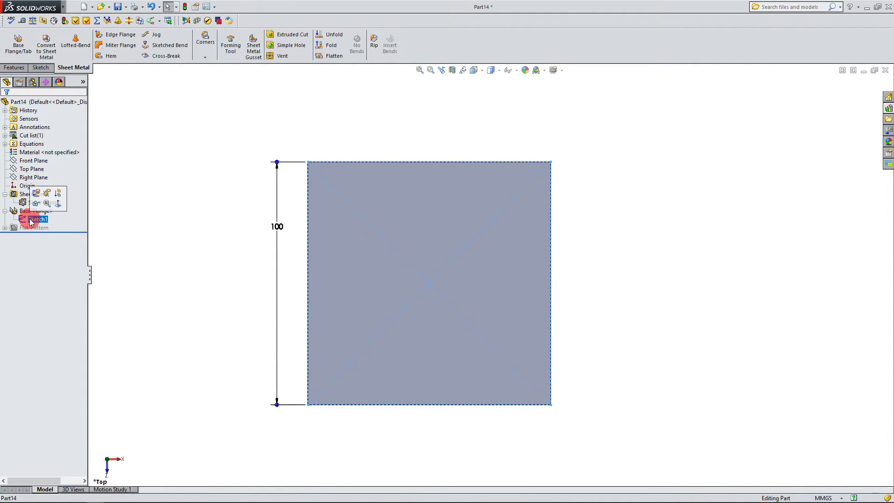
left_click(36, 193)
- Add a rectangular tab outline near the middle of the square's top edge, trimming the edge segment across its base
left_click(63, 37)
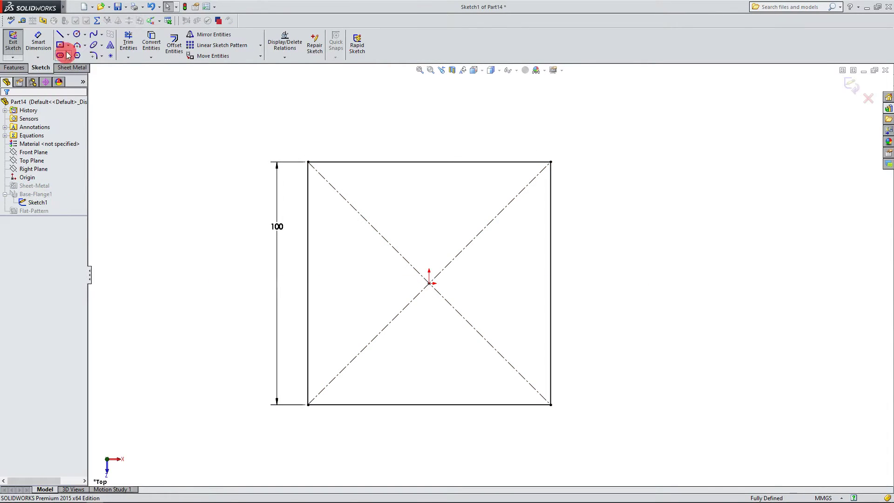
mouse_move(410, 162)
left_mouse_down()
mouse_move(410, 112)
mouse_move(478, 112)
mouse_move(481, 160)
mouse_move(446, 164)
mouse_move(441, 148)
mouse_move(447, 174)
mouse_move(426, 155)
mouse_move(74, 80)
left_mouse_up()
left_click(129, 42)
left_click(63, 36)
left_click_drag(478, 162, 551, 162)
key("Escape")
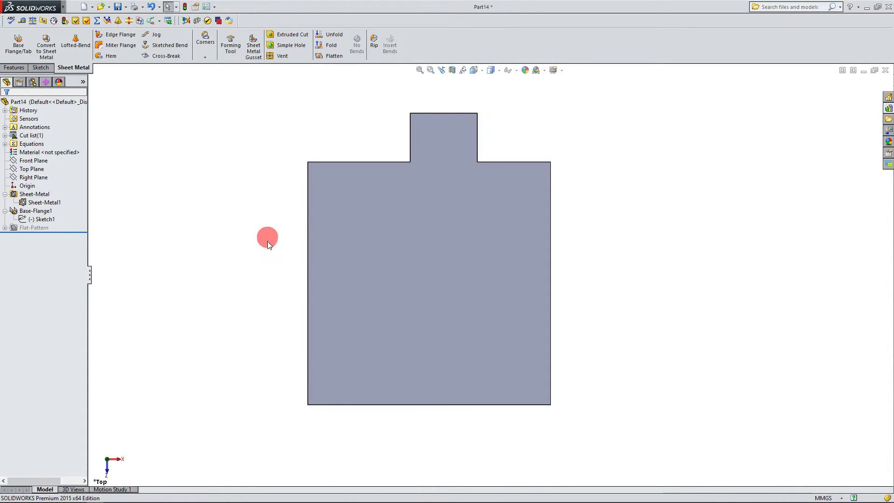
- Start a new sketch on the Right Plane and switch to the Right view
scroll(279, 254, "up", 2)
scroll(571, 201, "down", 1)
middle_click_drag(456, 340, 442, 180)
middle_click_drag(445, 279, 368, 182)
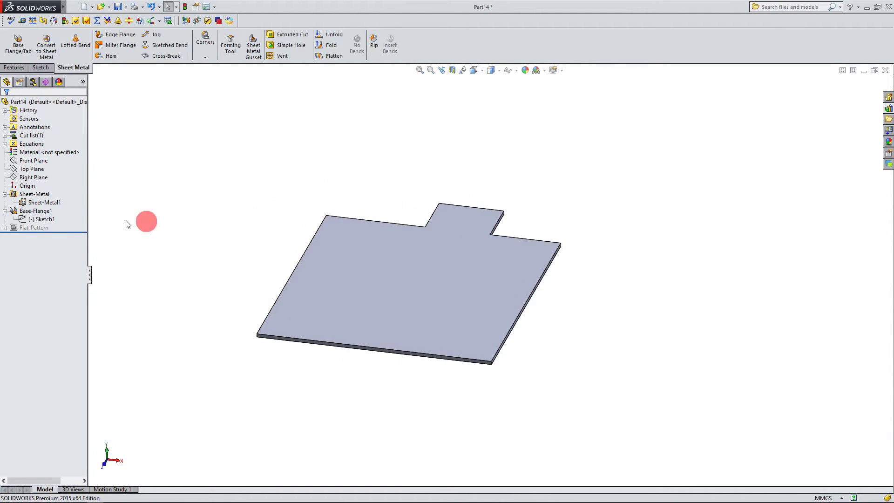
left_click(34, 177)
left_click(356, 298)
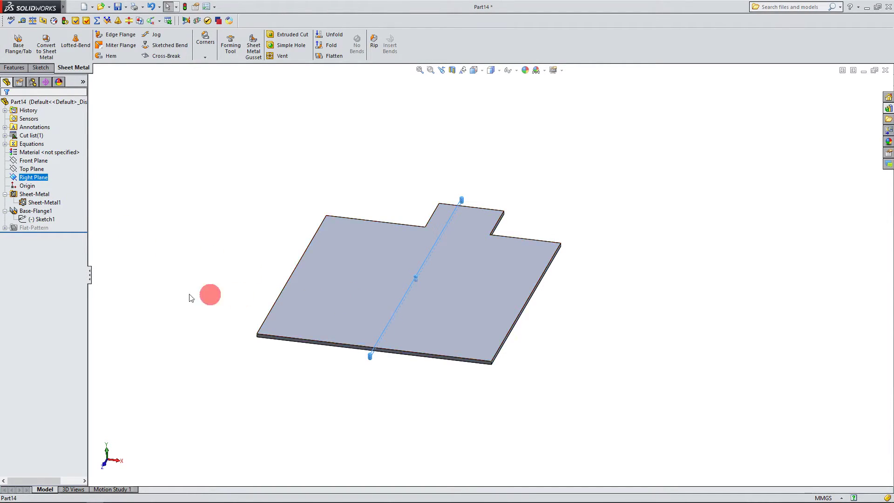
left_click(41, 68)
left_click(22, 48)
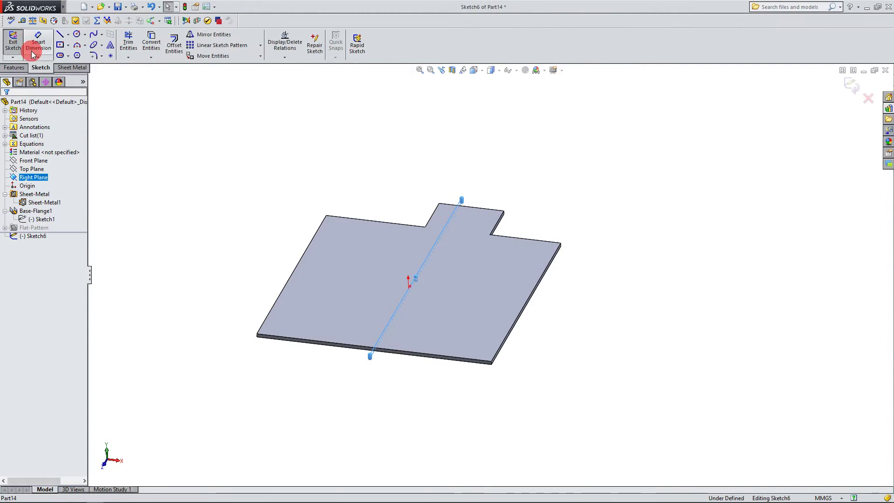
left_click(120, 463)
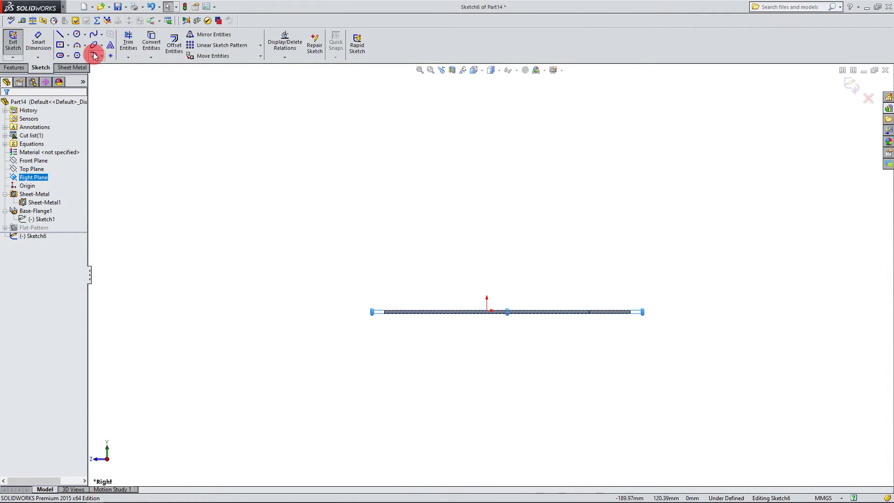
- Sketch an open C-shaped profile of three connected lines above the flat plate and exit the sketch
left_click(62, 38)
mouse_move(243, 160)
left_mouse_down()
mouse_move(364, 160)
mouse_move(364, 262)
mouse_move(278, 260)
mouse_move(276, 286)
left_mouse_up()
right_click(278, 289)
left_click(289, 284)
mouse_move(292, 292)
middle_mouse_down()
mouse_move(415, 317)
mouse_move(427, 341)
mouse_move(380, 303)
mouse_move(367, 309)
mouse_move(425, 325)
mouse_move(415, 328)
mouse_move(378, 322)
mouse_move(504, 323)
mouse_move(351, 303)
mouse_move(477, 323)
mouse_move(379, 310)
mouse_move(398, 320)
mouse_move(404, 231)
mouse_move(356, 211)
middle_mouse_up()
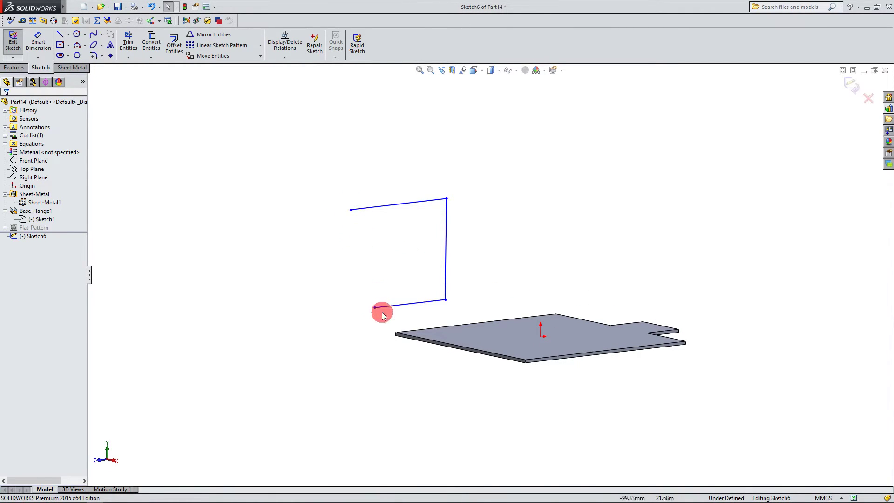
mouse_move(396, 240)
middle_mouse_down()
mouse_move(549, 265)
mouse_move(568, 252)
mouse_move(557, 286)
mouse_move(545, 269)
mouse_move(549, 243)
mouse_move(544, 257)
middle_mouse_up()
key("Escape")
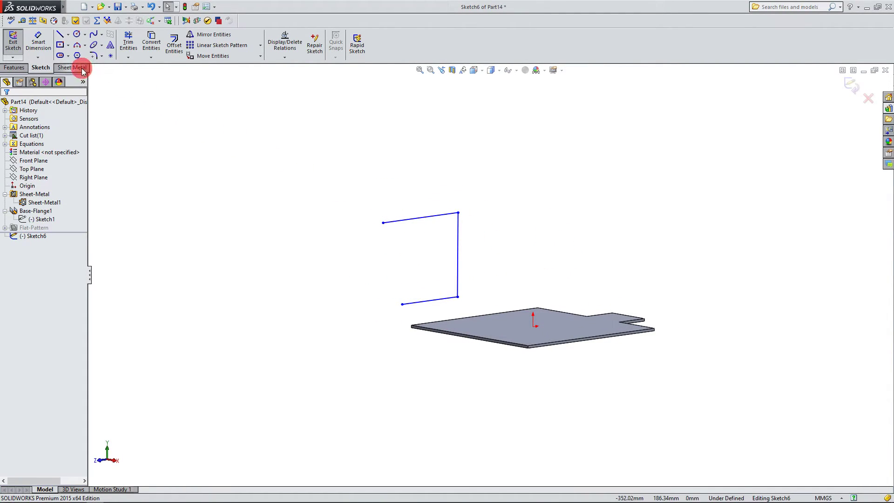
left_click(13, 41)
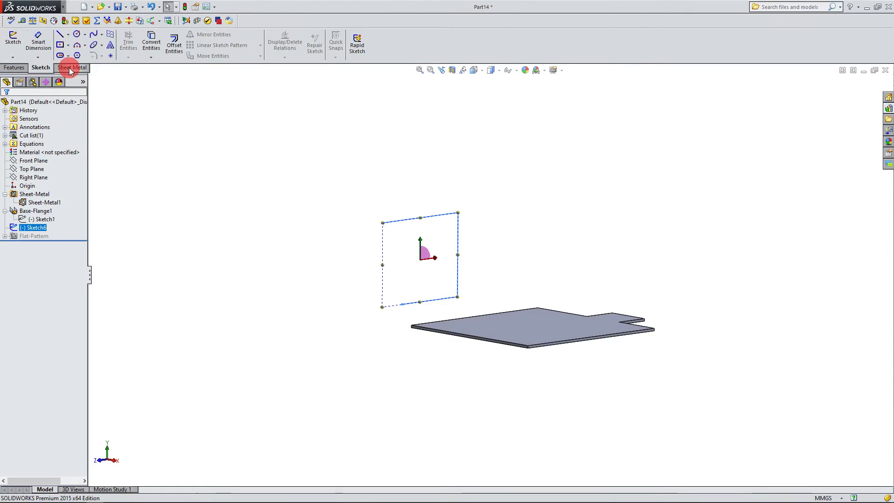
- Start a base flange from the open C-shaped sketch and show its Direction 1 settings
left_click(69, 68)
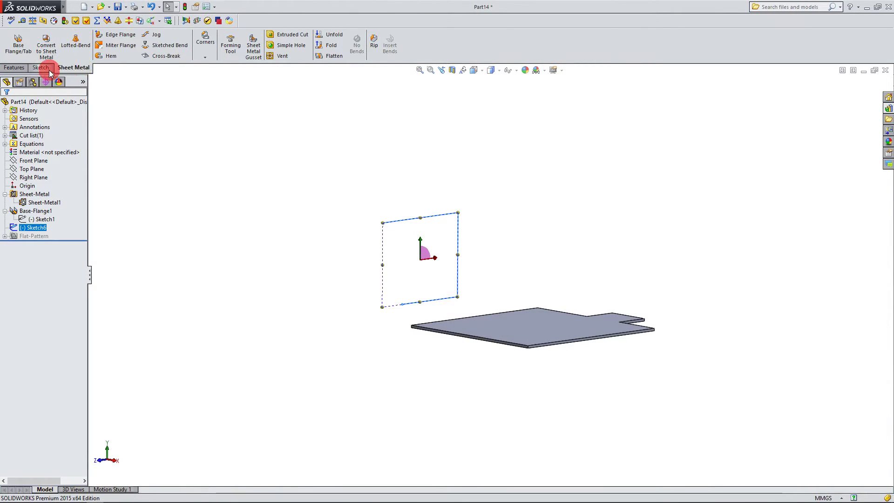
left_click(18, 46)
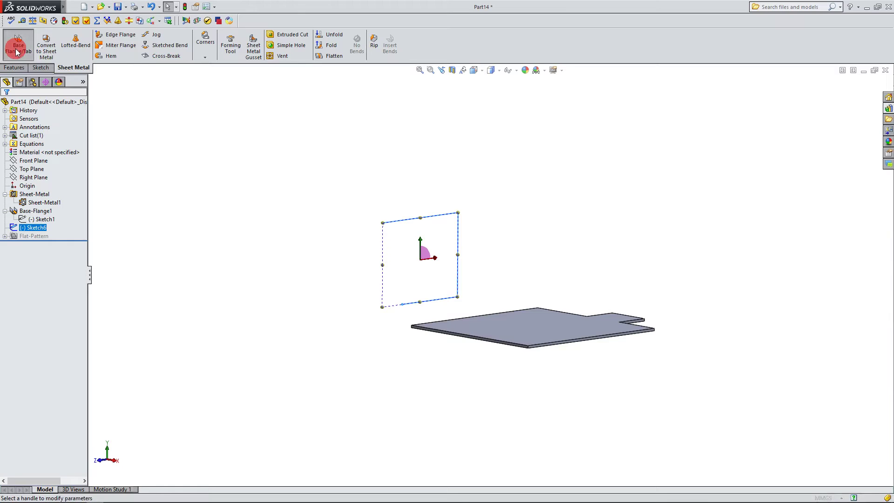
scroll(462, 252, "down", 4)
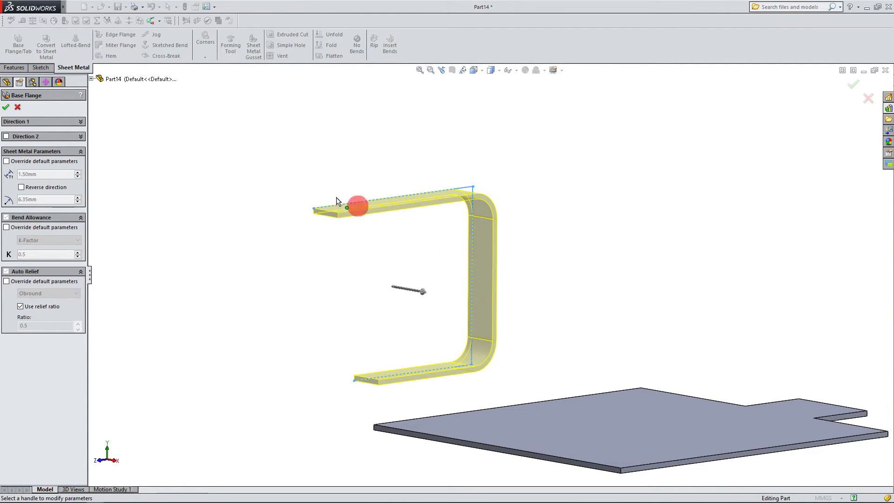
scroll(311, 274, "up", 1)
scroll(523, 257, "up", 1)
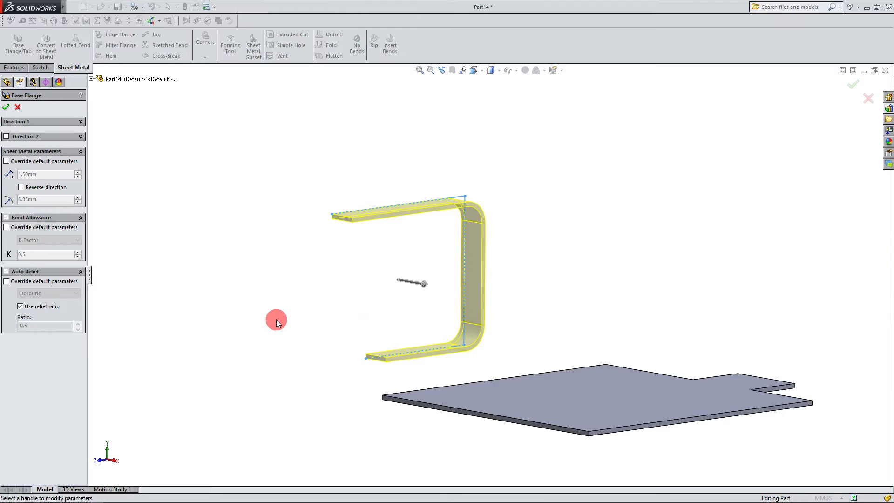
left_click(25, 122)
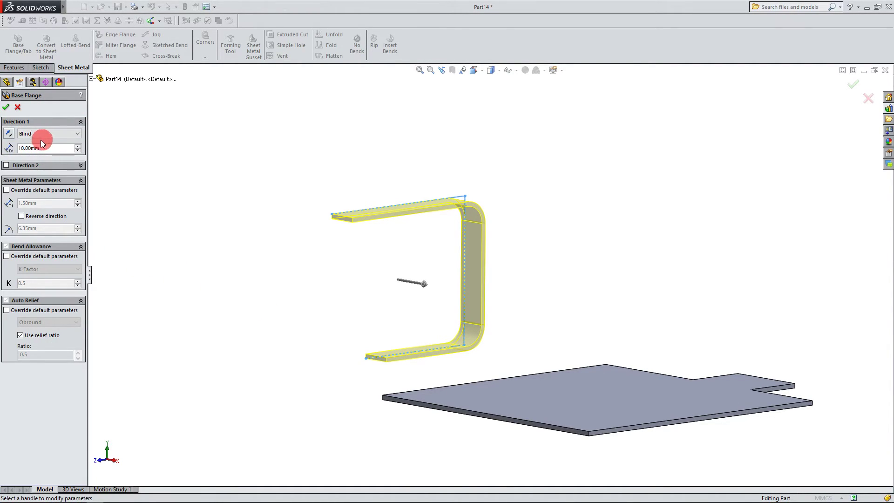
- Try the reversed direction and the Mid Plane end condition for the flange, returning to Blind
left_click(8, 134)
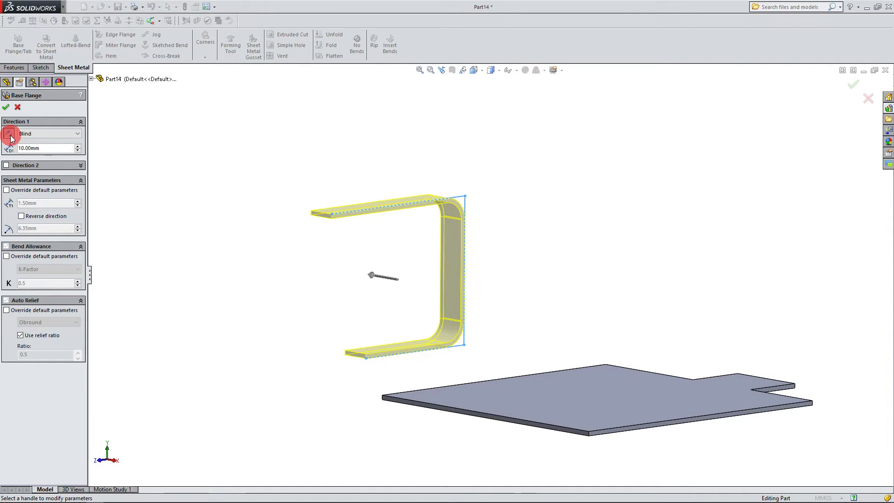
left_click(8, 134)
left_click(27, 134)
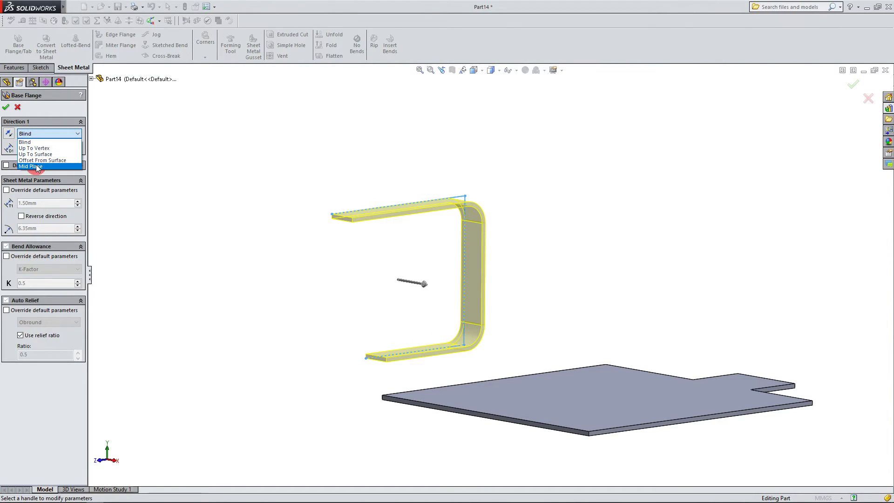
left_click(37, 166)
left_click(42, 133)
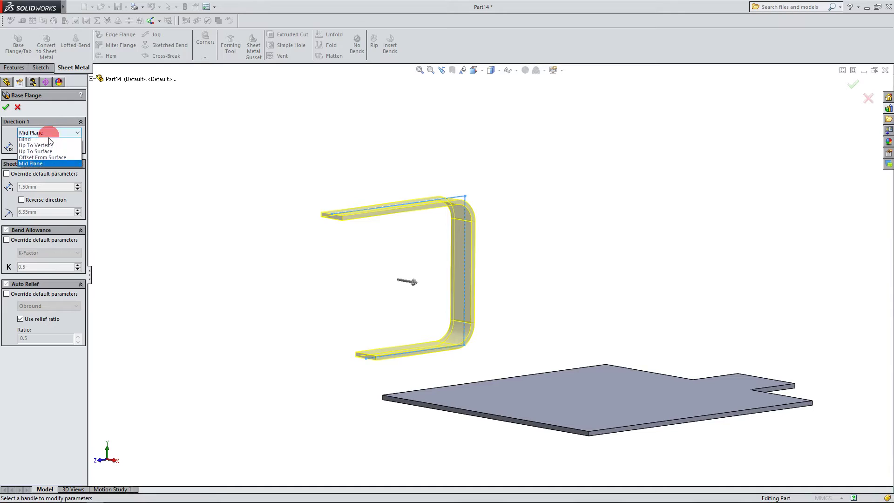
left_click(40, 141)
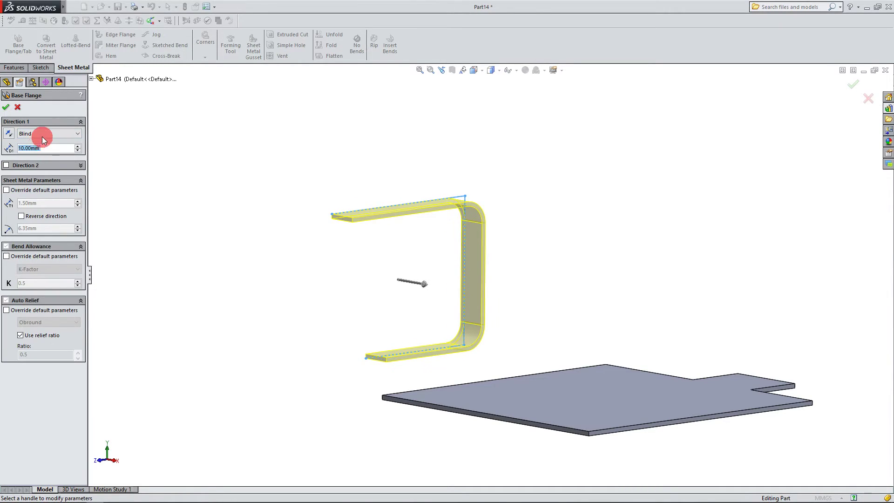
left_click(32, 135)
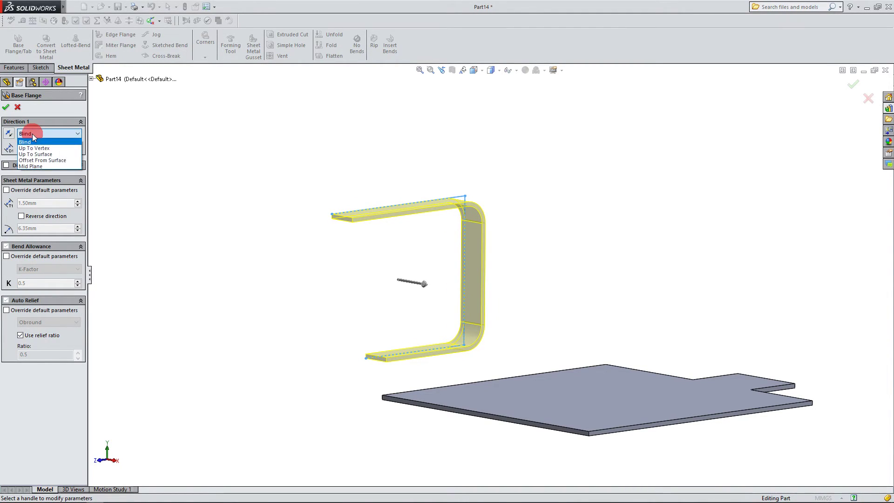
left_click(32, 134)
left_click(35, 153)
- Set the flange depth to 100 mm and create the flange with the default sheet metal parameters
left_click_drag(30, 150, 6, 150)
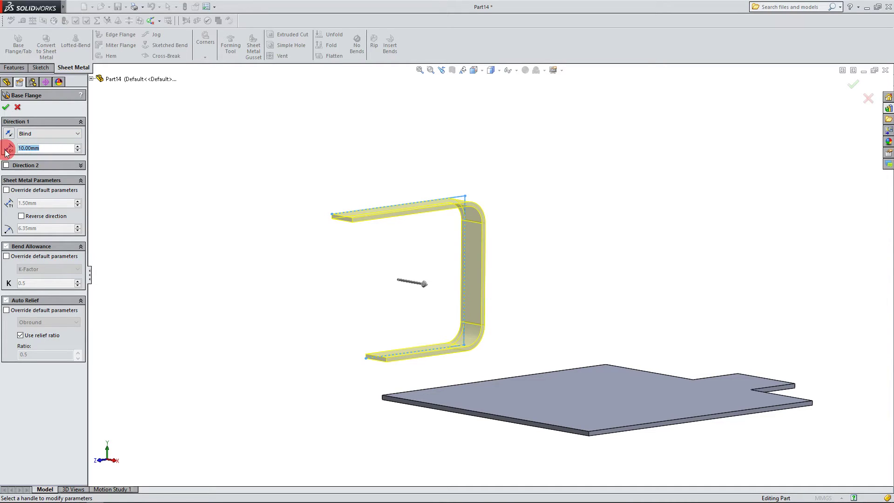
type("100")
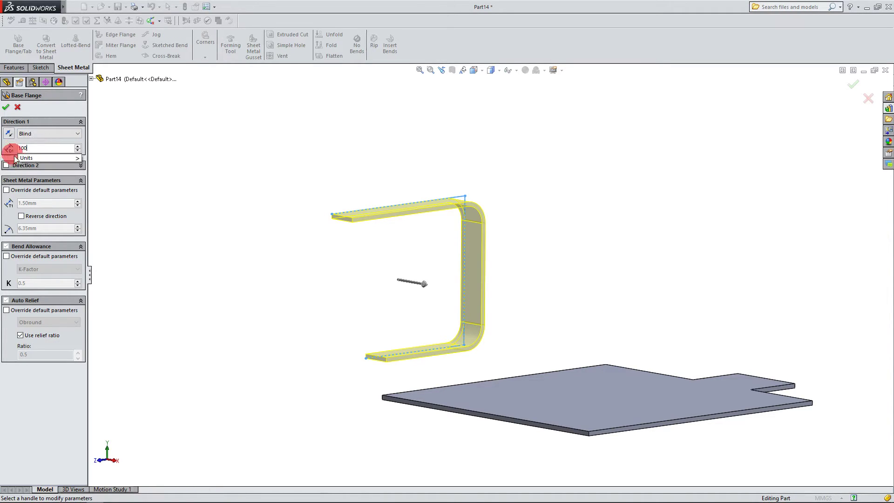
left_click(38, 391)
middle_click_drag(216, 305, 245, 294)
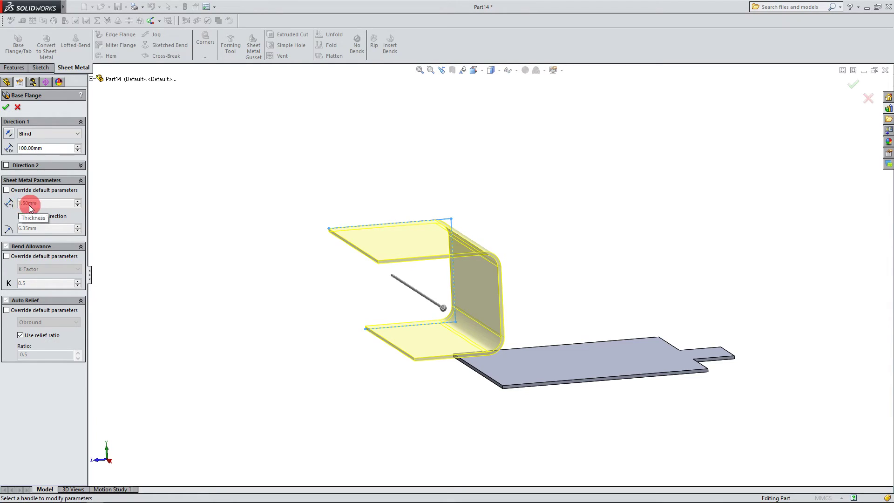
left_click(6, 190)
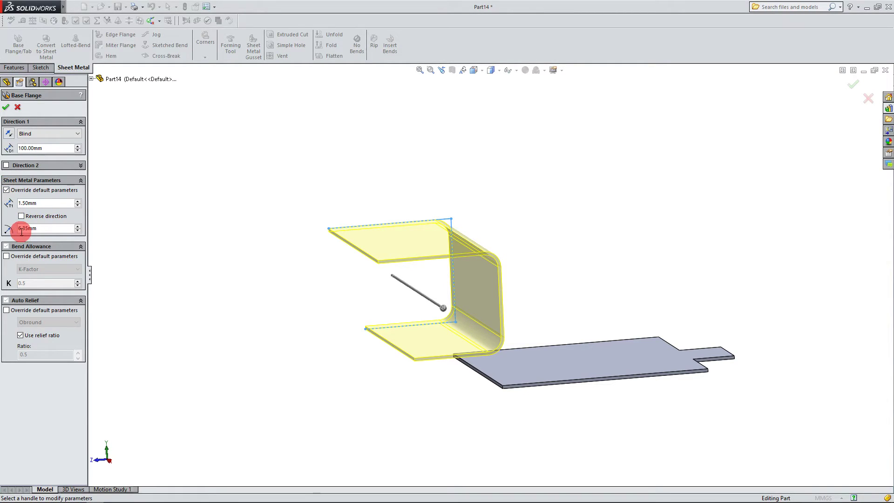
left_click(7, 190)
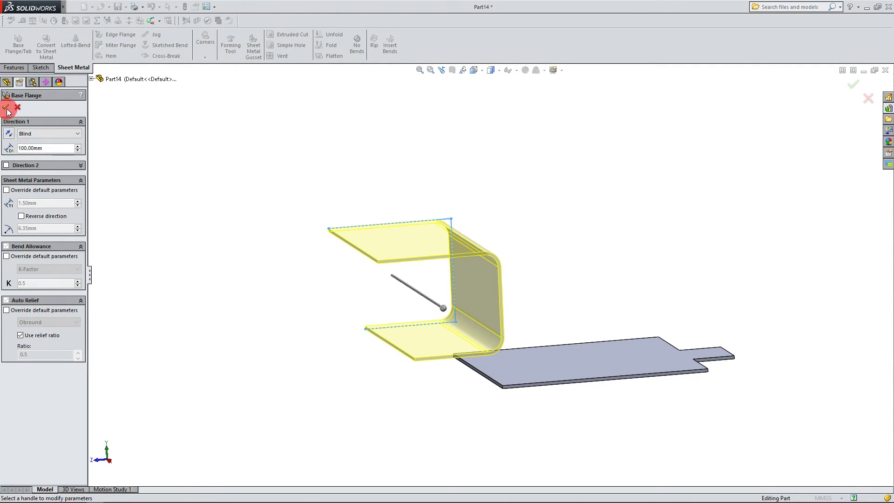
key("Return")
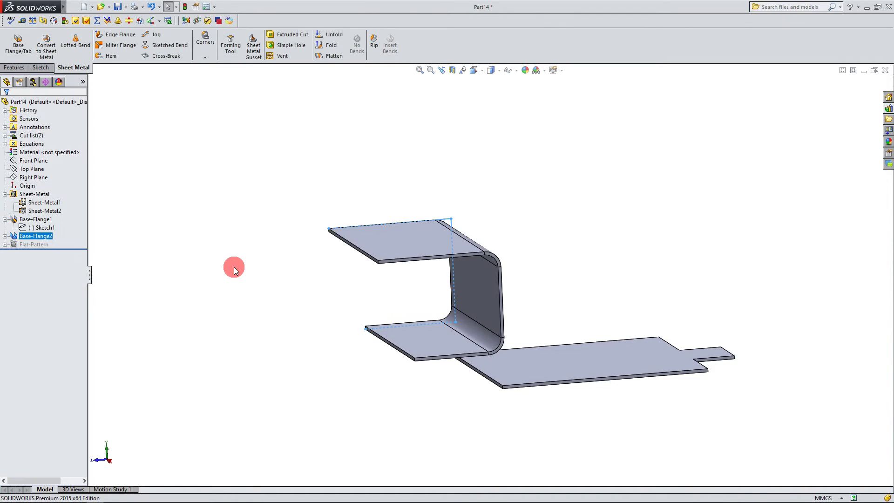
- Start a sketch on the upper face of the C-shaped flange
scroll(498, 286, "up", 2)
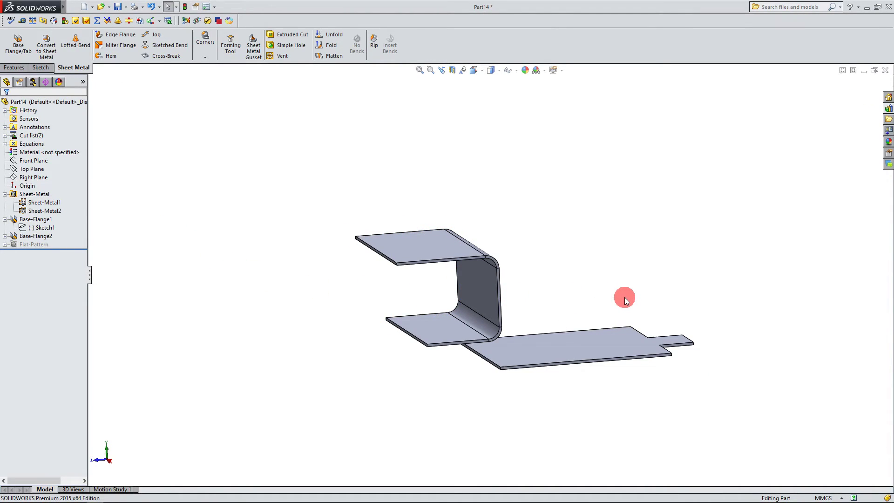
middle_click_drag(621, 298, 495, 403)
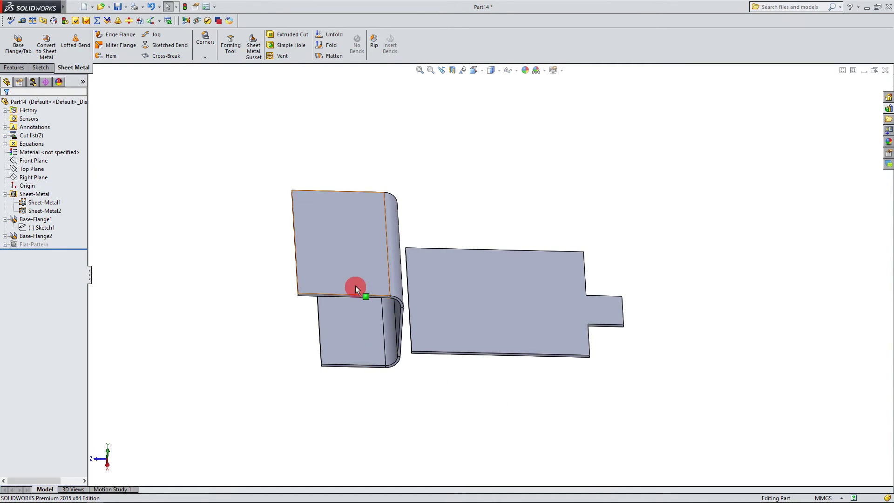
left_click(349, 261)
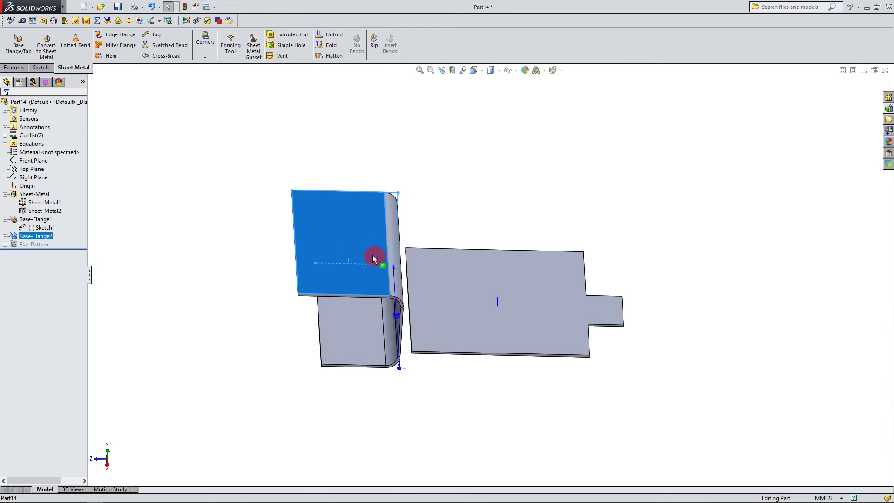
left_click(41, 68)
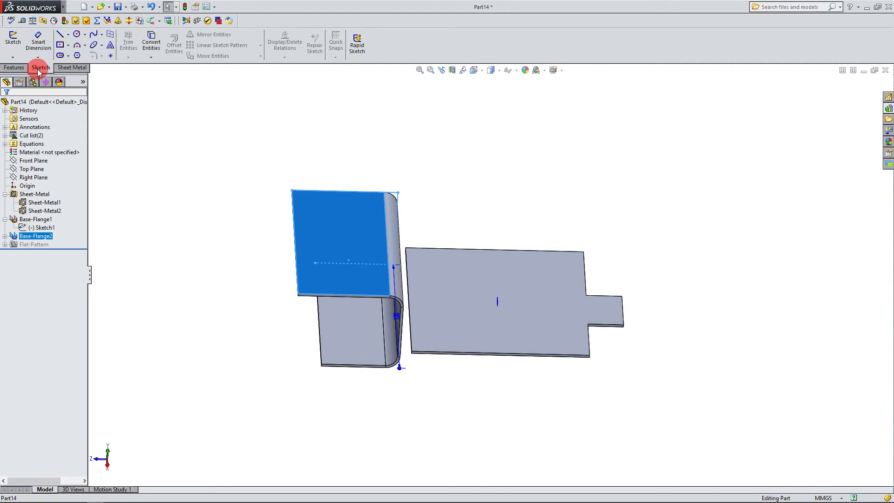
left_click(17, 49)
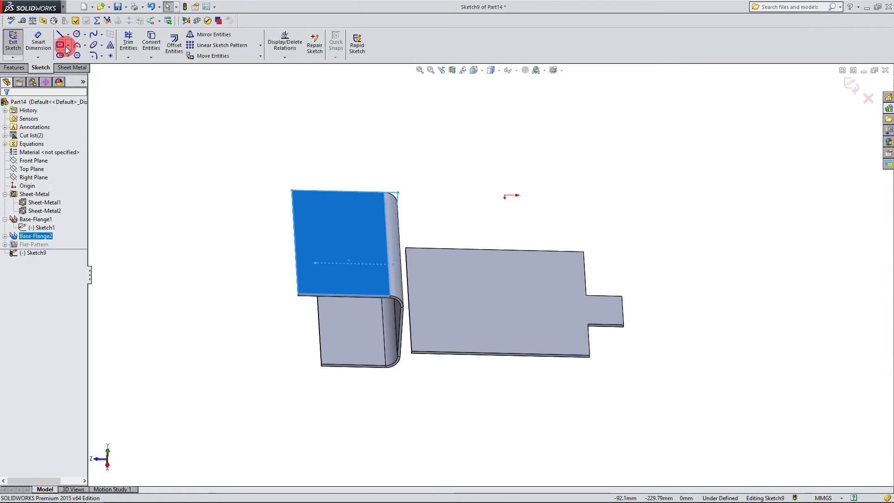
- Draw a center rectangle that overlaps the upper face and extends past its free edge, and exit the sketch
left_click(61, 45)
left_click_drag(244, 211, 344, 228)
left_click(7, 107)
scroll(346, 214, "down", 2)
scroll(396, 239, "up", 1)
mouse_move(269, 252)
middle_mouse_down()
mouse_move(298, 273)
mouse_move(297, 228)
mouse_move(314, 190)
mouse_move(351, 249)
mouse_move(354, 278)
mouse_move(311, 240)
mouse_move(278, 317)
mouse_move(294, 345)
mouse_move(303, 292)
mouse_move(320, 284)
middle_mouse_up()
left_click(14, 41)
- Create a tab from the rectangle sketch with Base Flange/Tab, merging it with the C-shaped flange
left_click(65, 70)
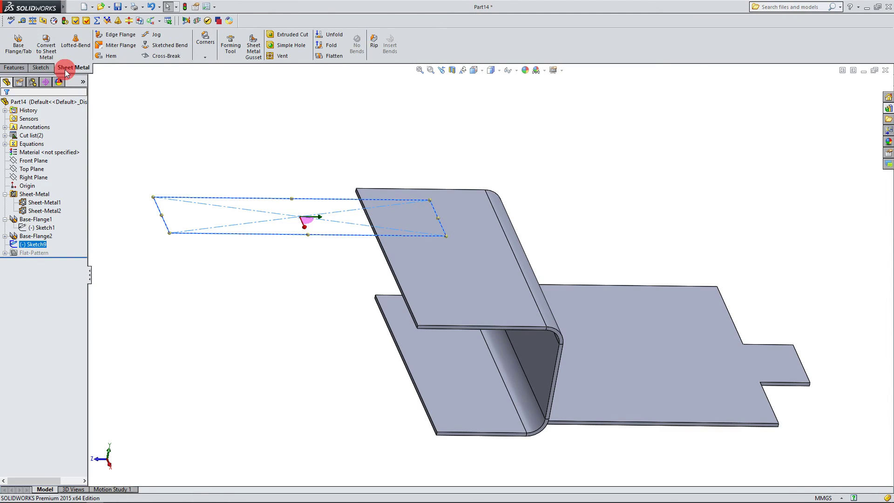
left_click(30, 56)
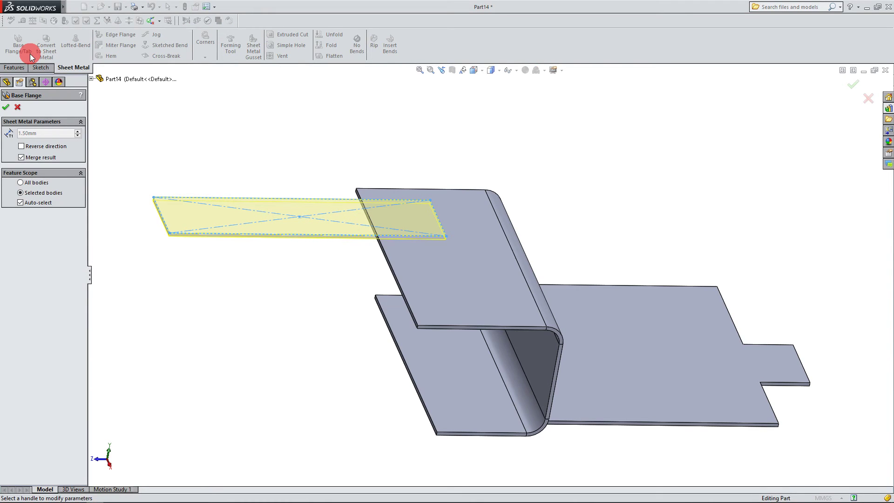
middle_click_drag(260, 303, 329, 296)
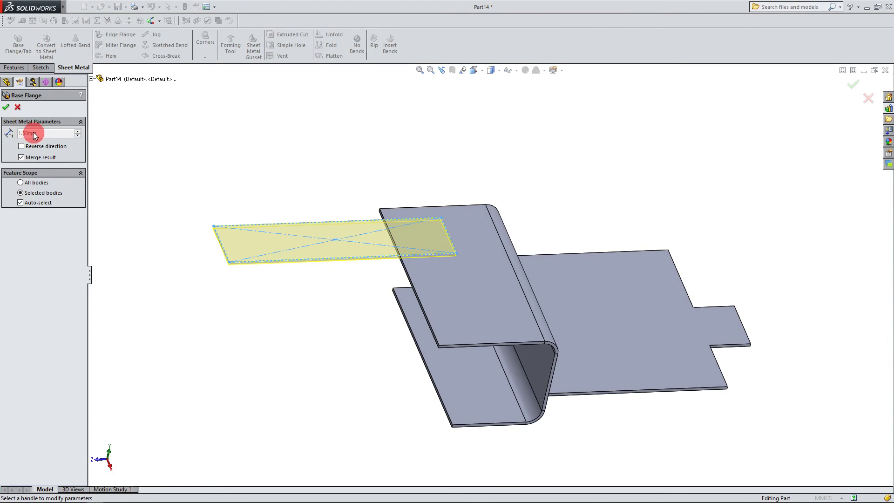
scroll(406, 215, "down", 3)
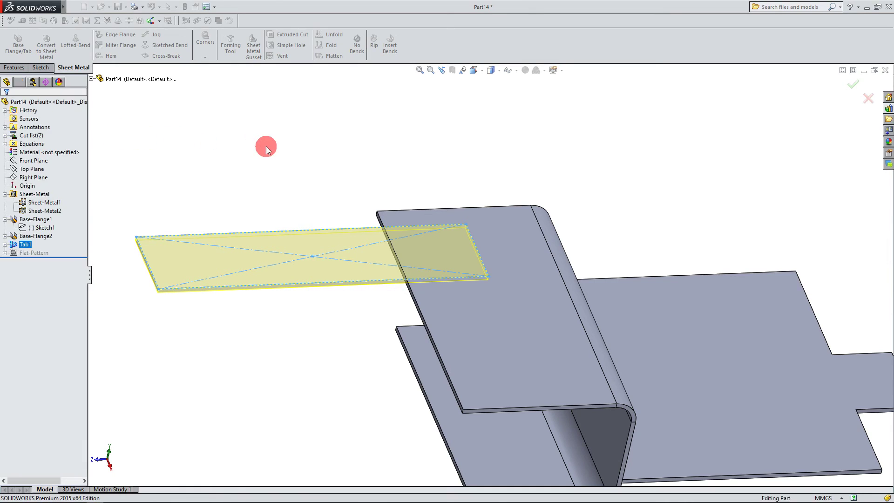
left_click(507, 266)
middle_click_drag(507, 266, 482, 306)
left_click(256, 375)
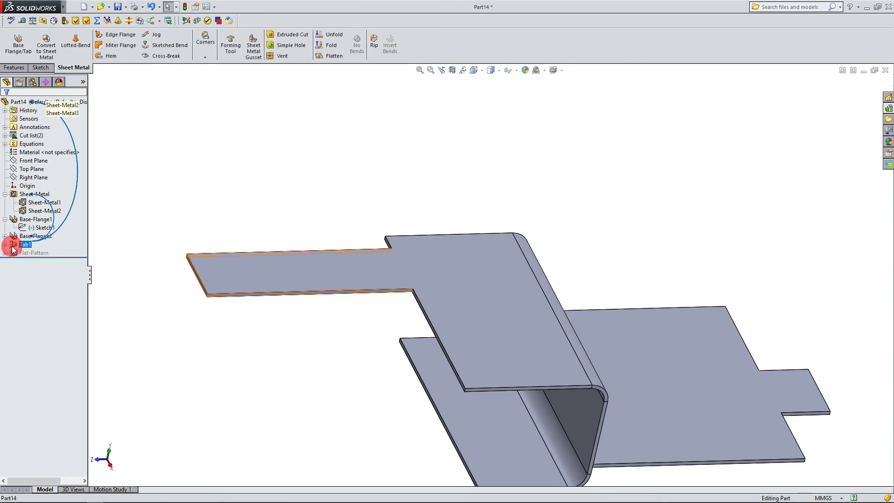
- Inspect the first base flange's sketch and the new tab in the model, and leave Base Flange/Tab without creating anything
left_click(28, 227, "ctrl")
left_click(18, 246)
left_click(168, 303)
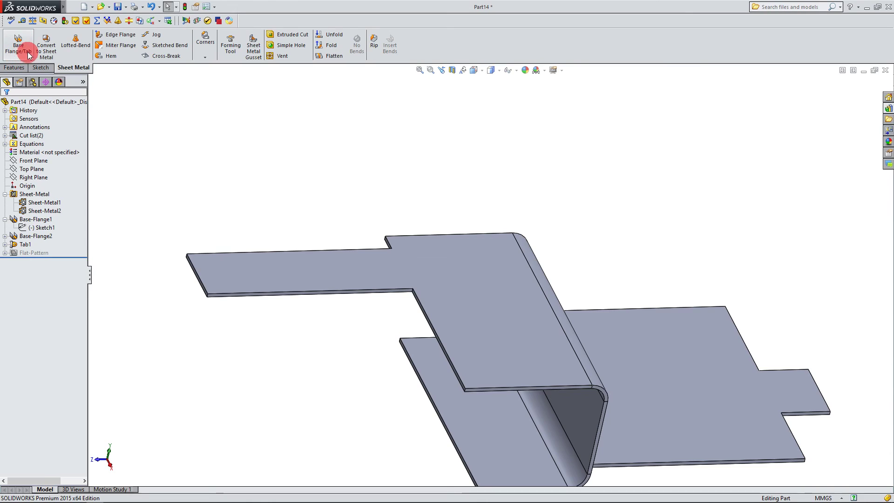
left_click(16, 38)
left_click(43, 83)
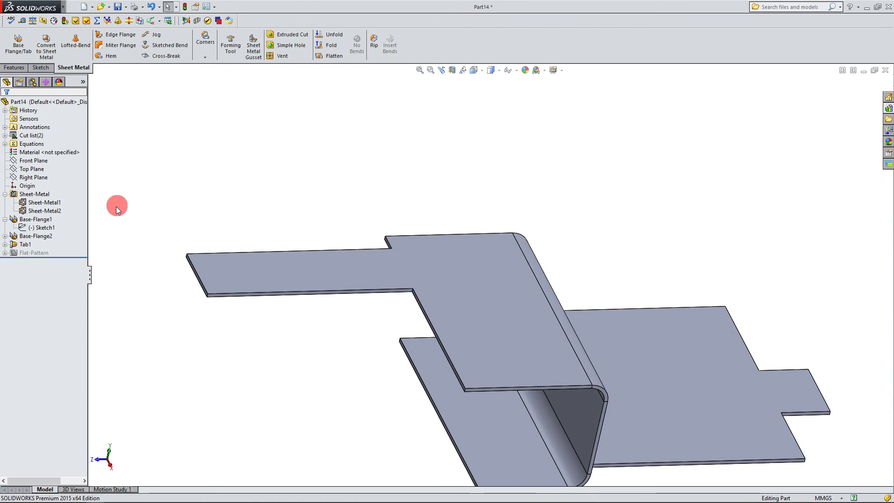
- Compare how both base flanges and the tab are built by examining their sketches and the bends under Base-Flange2
scroll(153, 240, "up", 2)
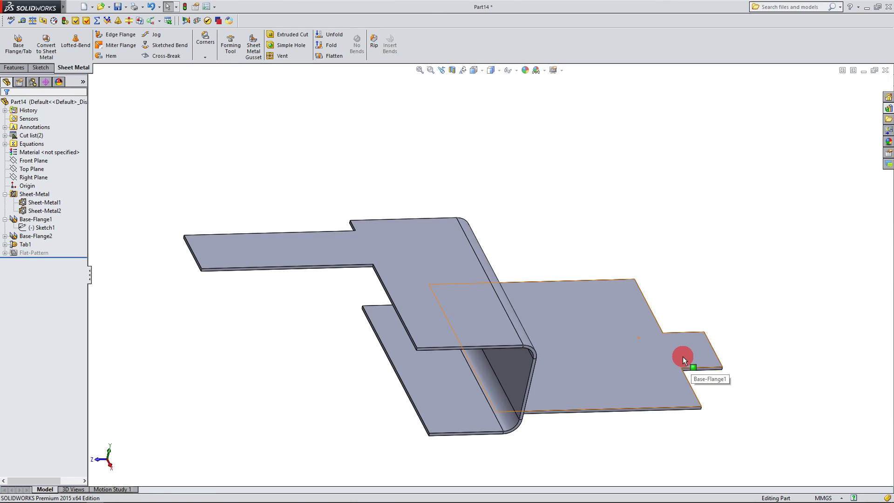
scroll(662, 359, "up", 2)
mouse_move(701, 394)
middle_mouse_down()
mouse_move(683, 359)
mouse_move(549, 361)
middle_mouse_up()
left_click(43, 227)
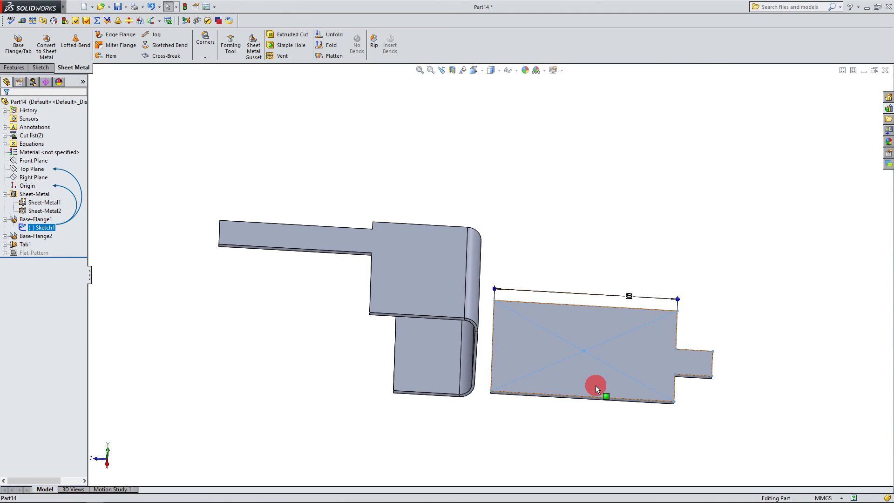
left_click(4, 236)
left_click(28, 245, "ctrl")
middle_click_drag(280, 317, 316, 343)
left_click(22, 270)
mouse_move(454, 300)
middle_mouse_down()
mouse_move(463, 256)
mouse_move(421, 329)
mouse_move(431, 353)
mouse_move(441, 291)
mouse_move(457, 302)
middle_mouse_up()
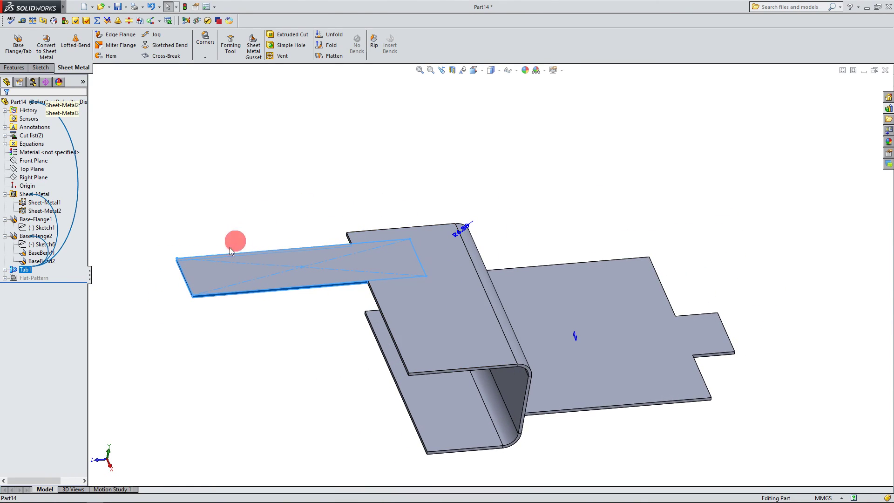